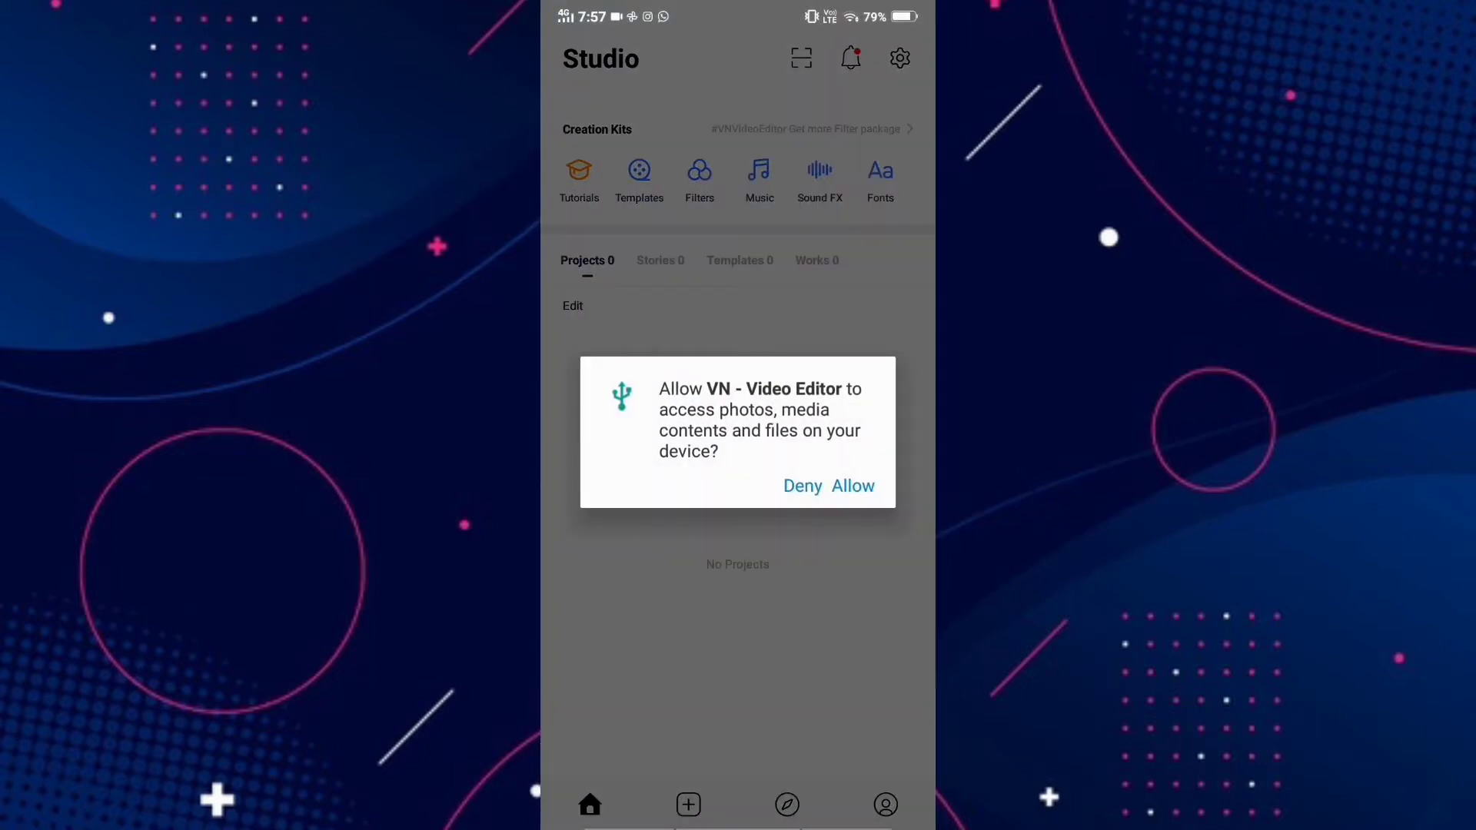
# Step: Allow photo and media access, then create a new video project from the photos
pyautogui.click(854, 486)
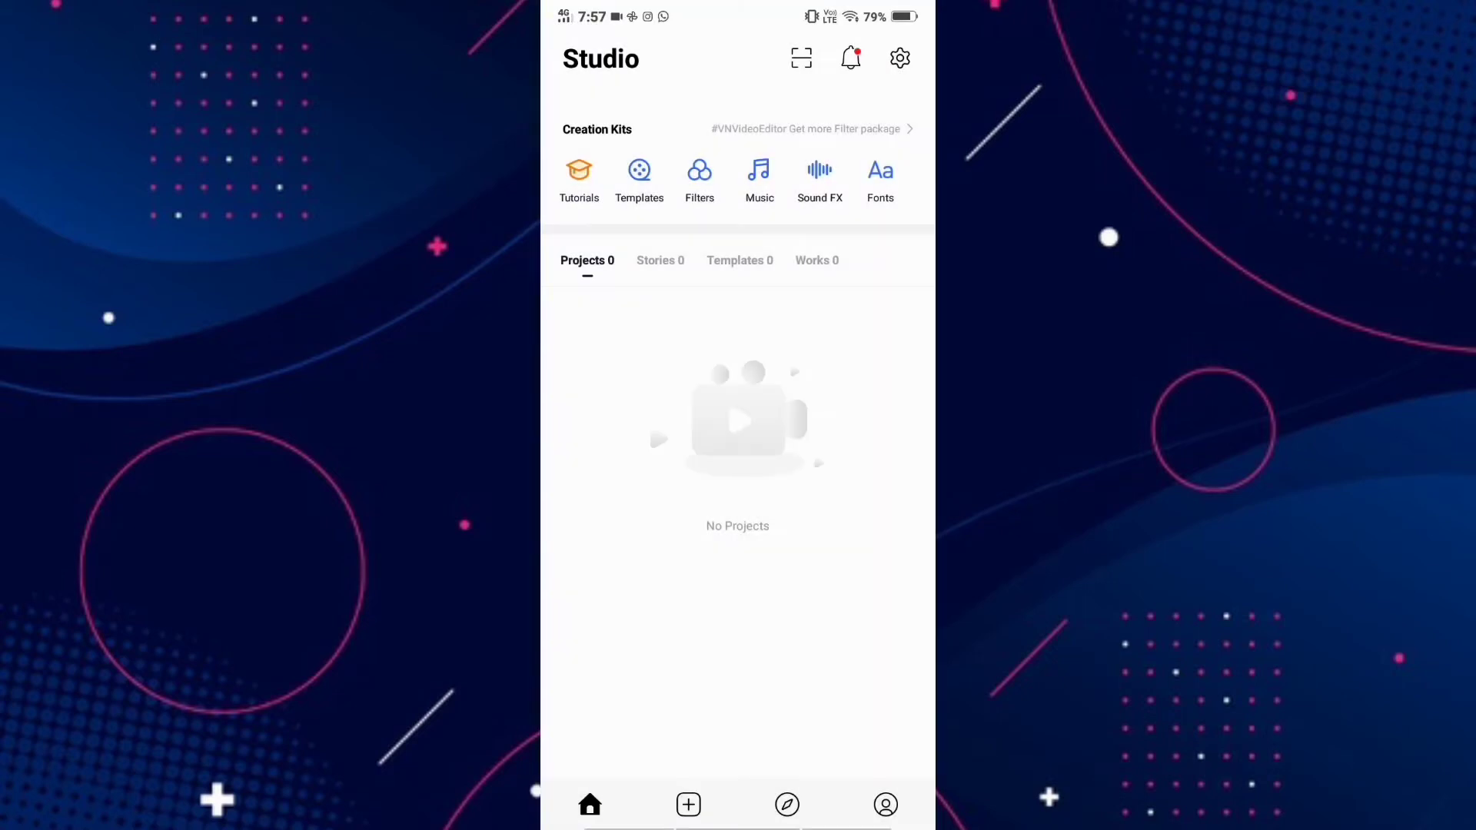
pyautogui.click(689, 805)
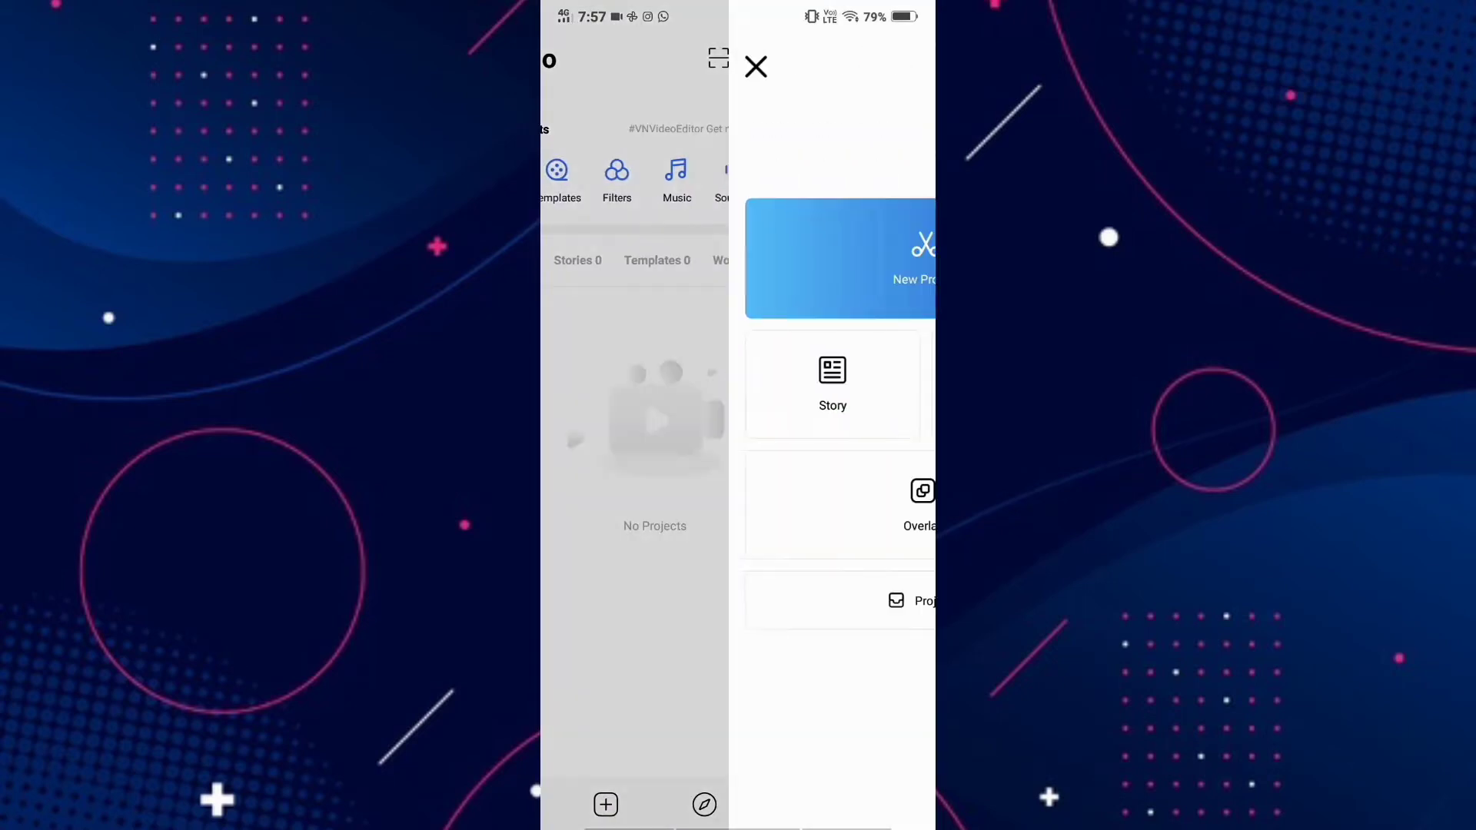
pyautogui.click(737, 330)
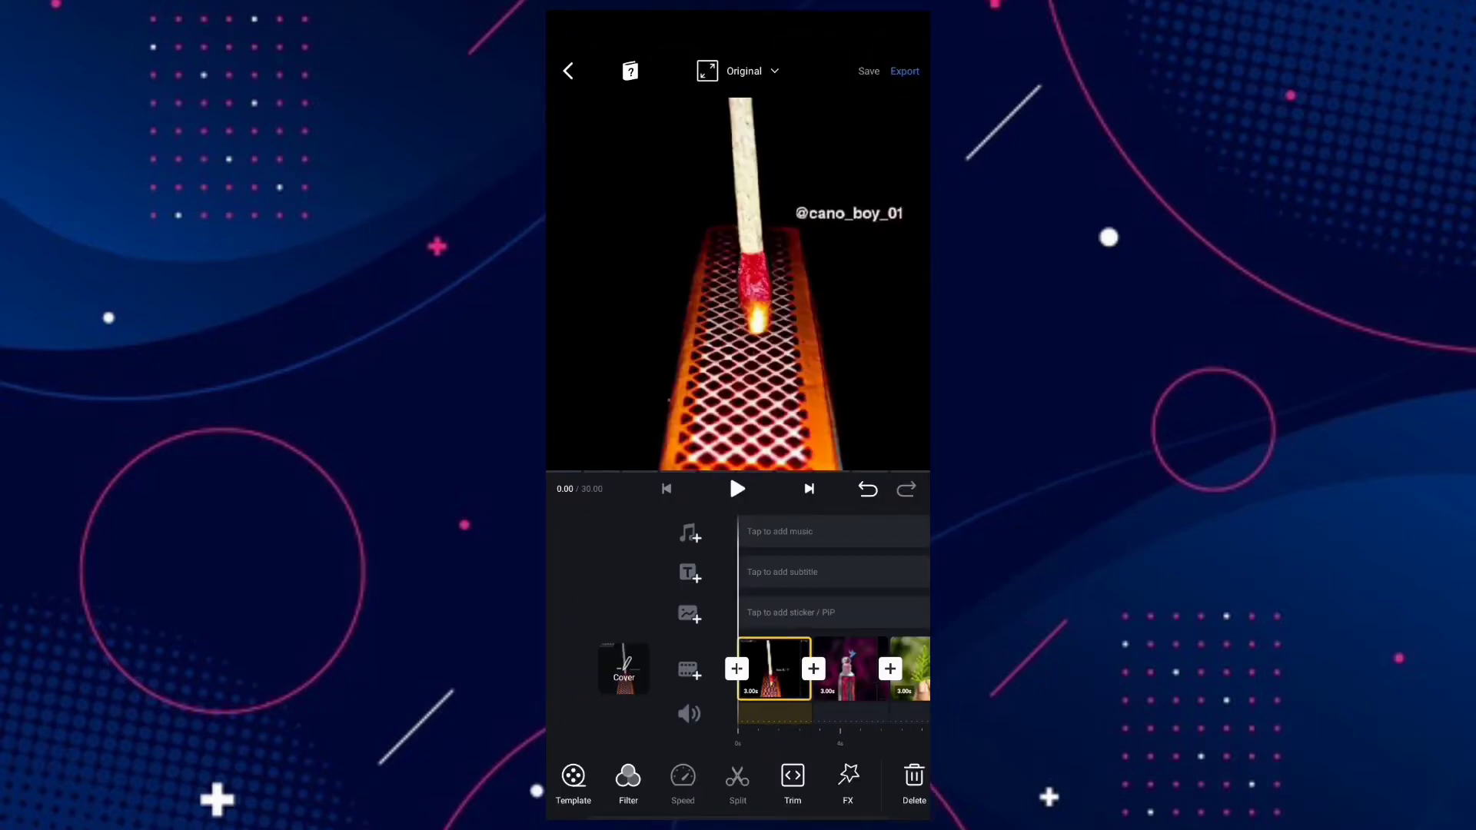
# Step: Set the project frame ratio to vertical 9:16
pyautogui.click(765, 72)
pyautogui.moveTo(853, 179); pyautogui.dragTo(718, 180)
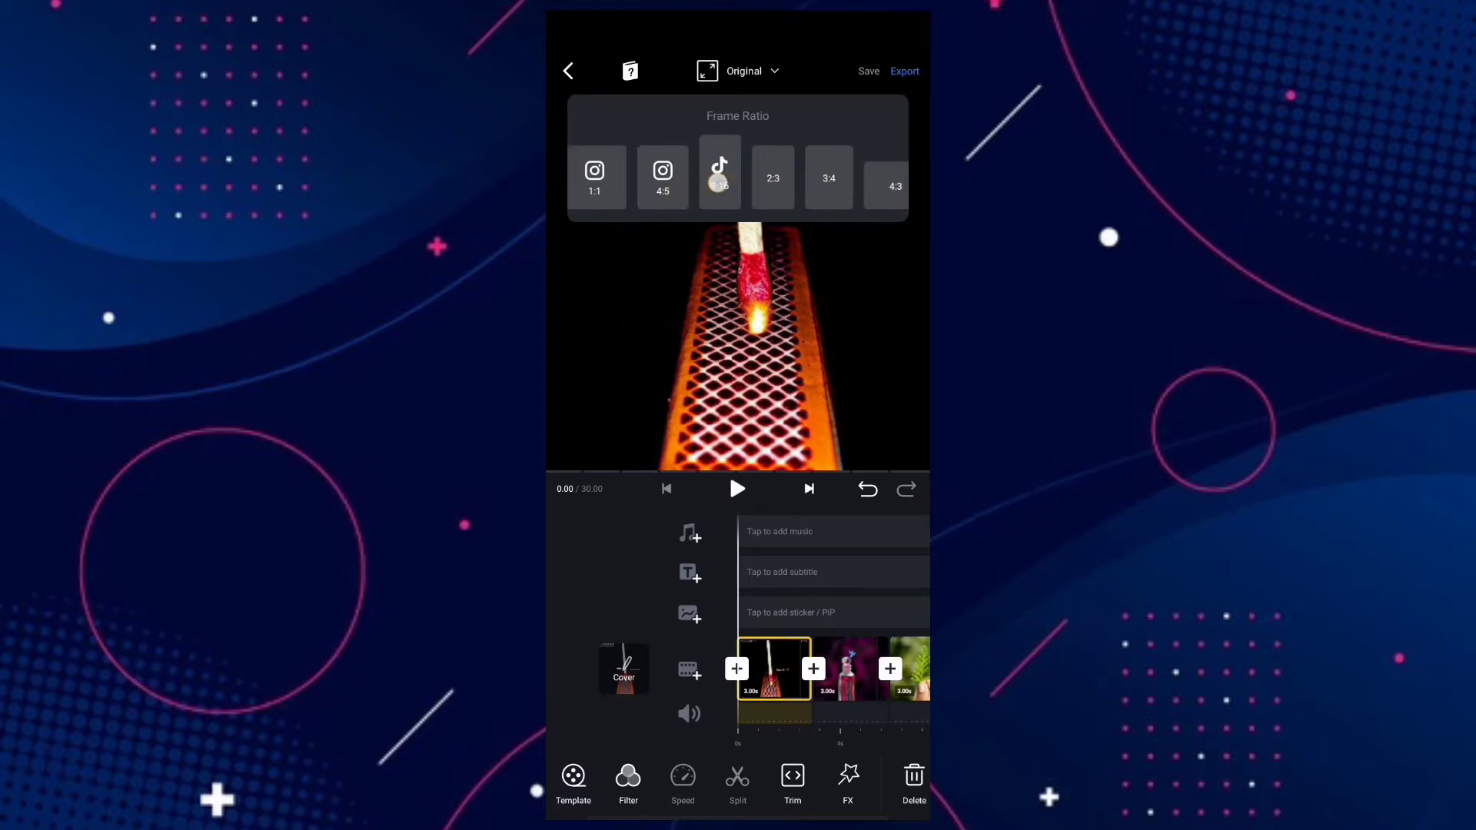
pyautogui.click(719, 174)
pyautogui.click(750, 70)
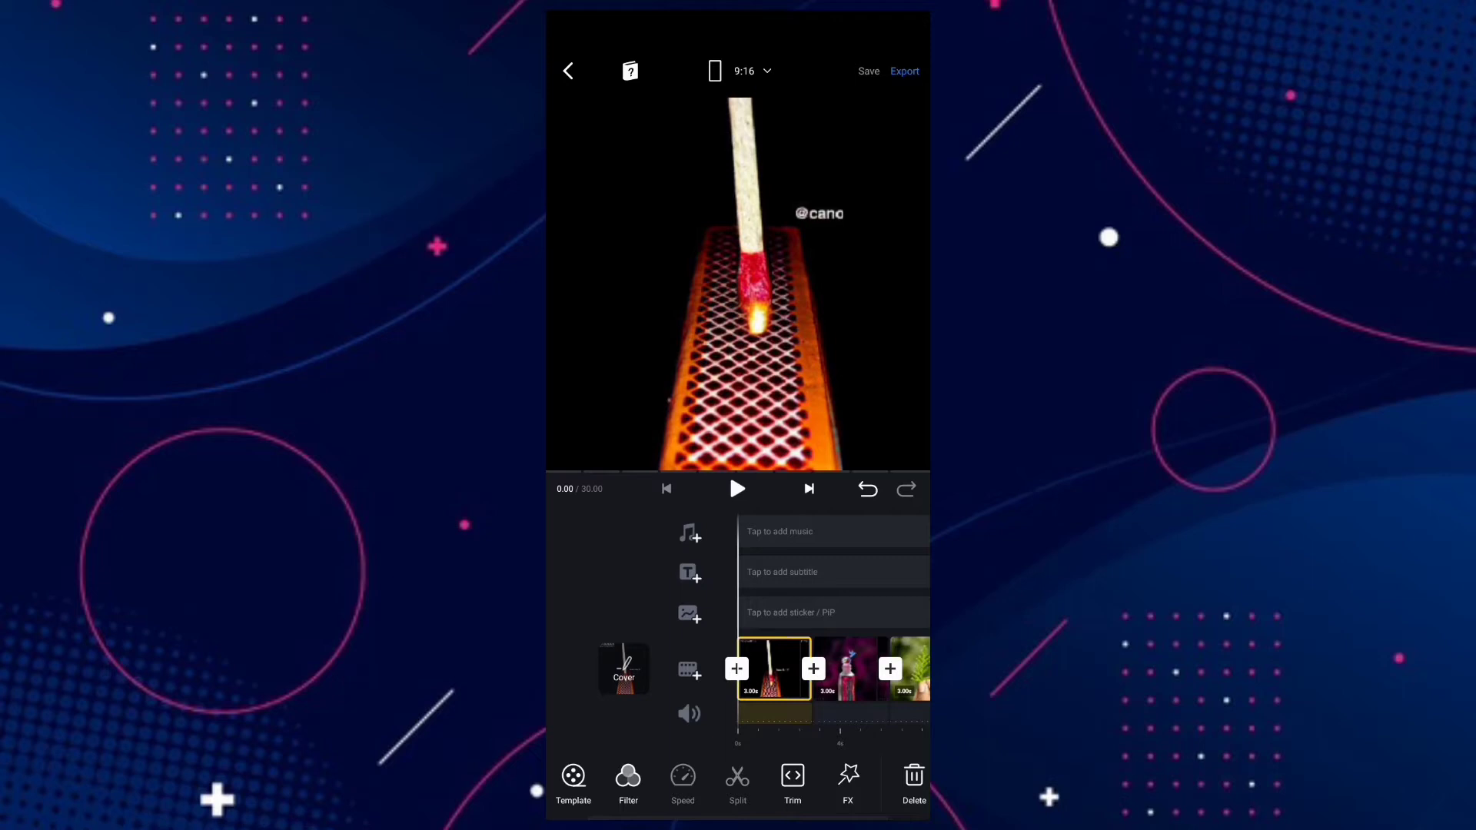
pyautogui.moveTo(807, 576); pyautogui.dragTo(738, 577)
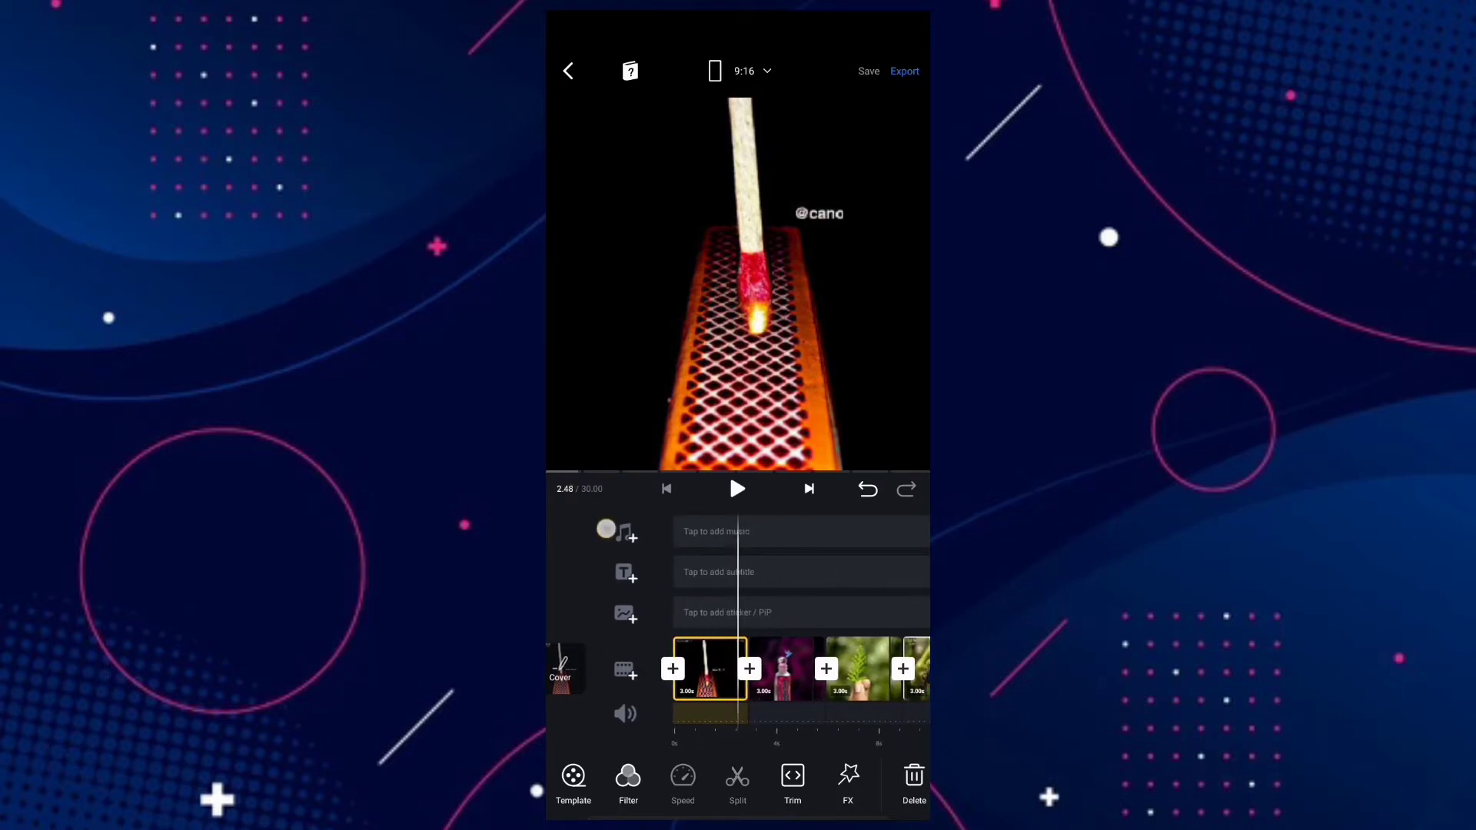
pyautogui.moveTo(842, 577); pyautogui.dragTo(808, 577)
pyautogui.moveTo(669, 542)
pyautogui.mouseDown()
pyautogui.moveTo(744, 595)
pyautogui.moveTo(646, 591)
pyautogui.mouseUp()
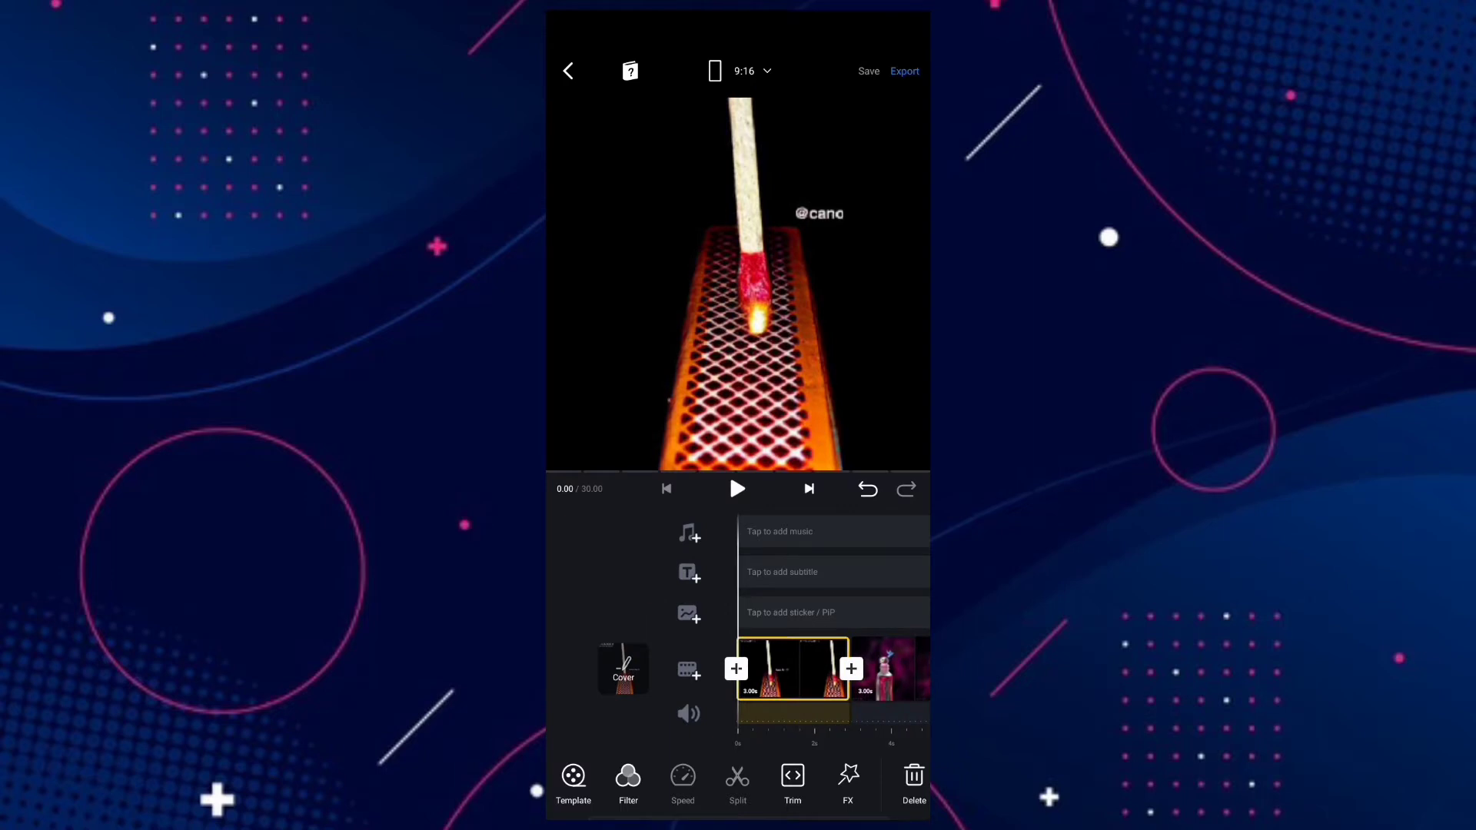
pyautogui.moveTo(807, 581); pyautogui.dragTo(792, 580)
# Step: Trim the match, pink bottle and following clips, and delete the black title clip
pyautogui.moveTo(830, 669); pyautogui.dragTo(738, 669)
pyautogui.click(727, 669)
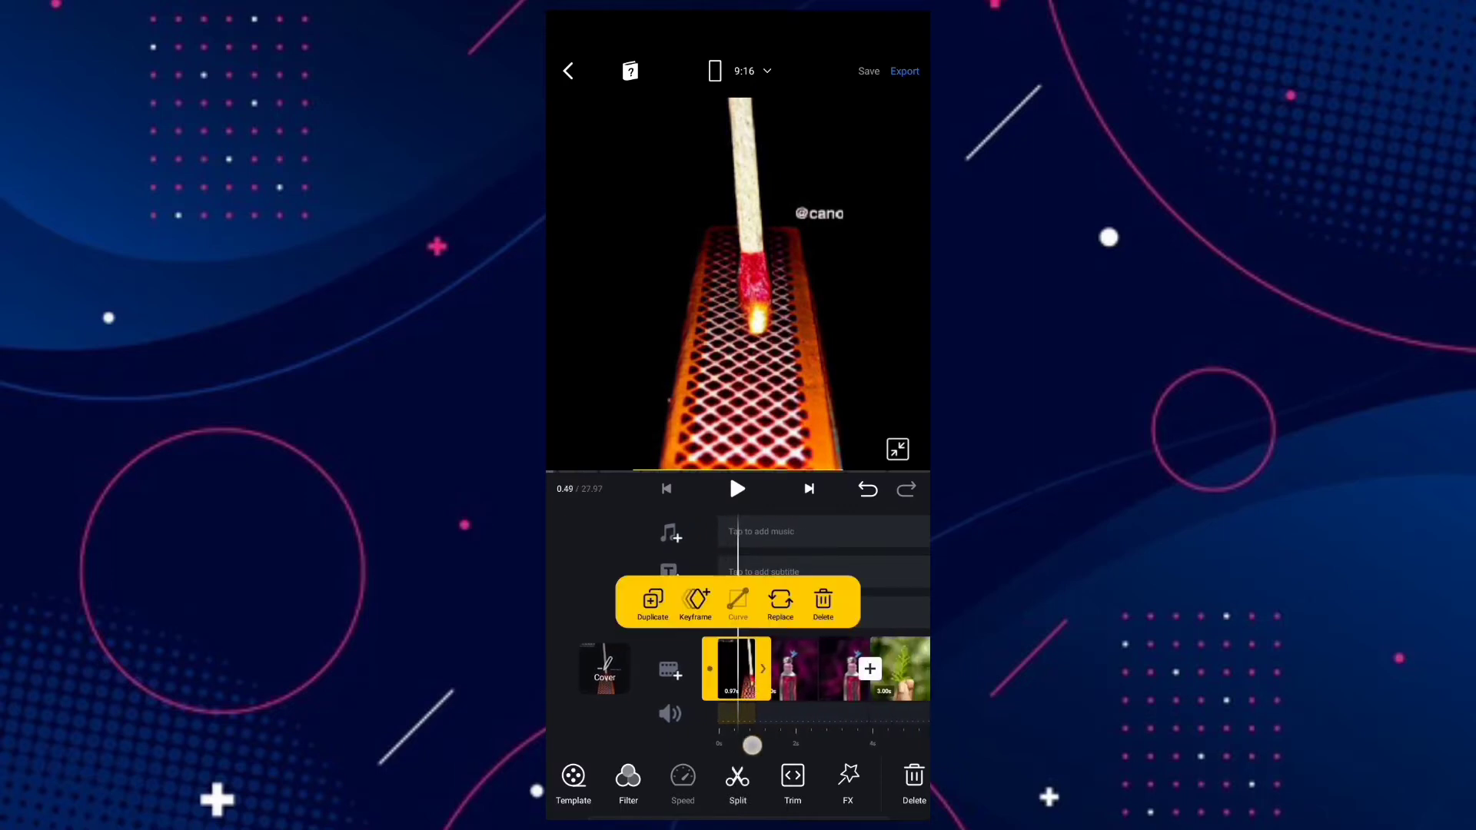
pyautogui.click(784, 669)
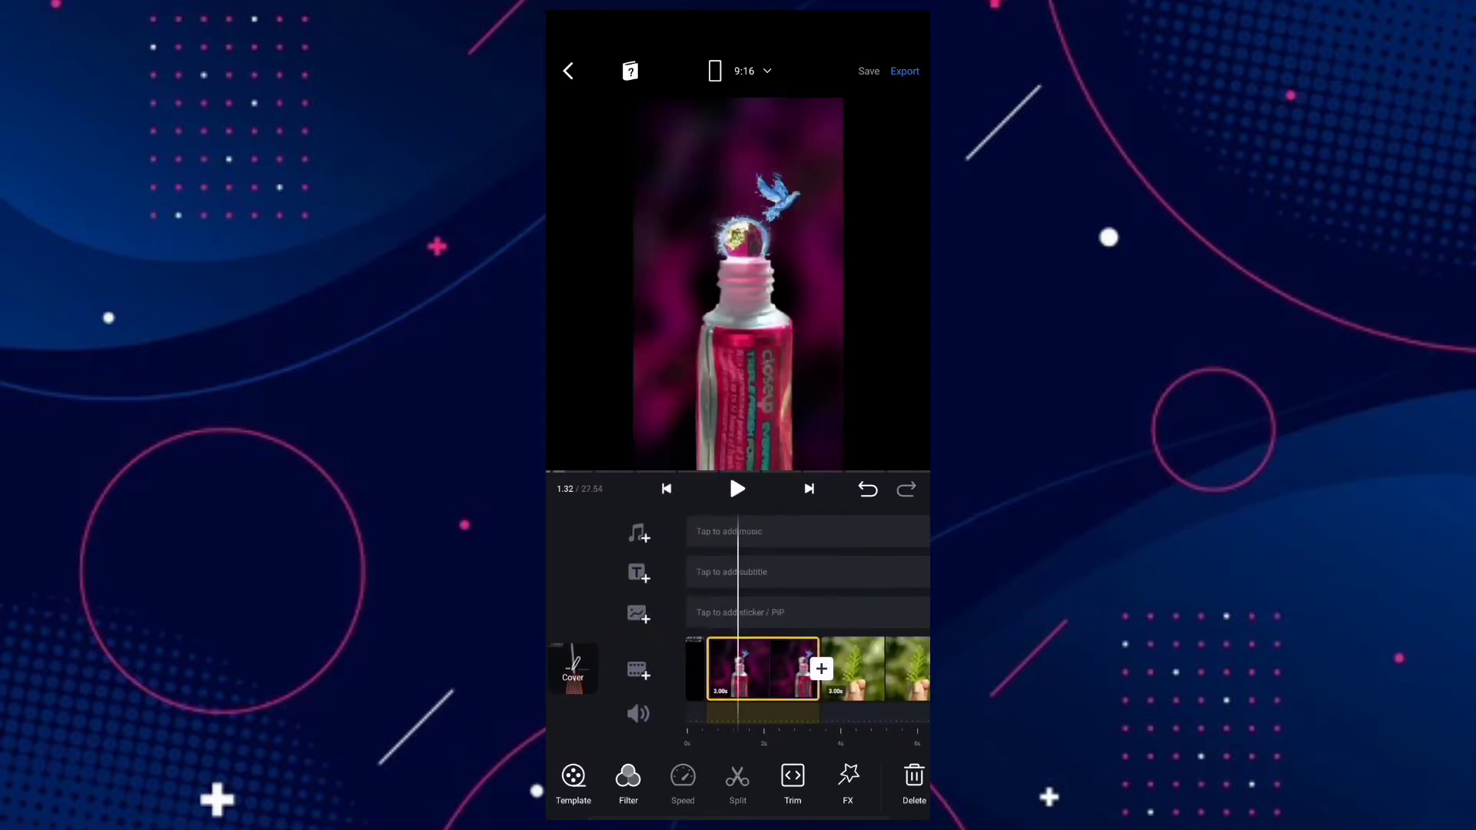
pyautogui.moveTo(692, 669); pyautogui.dragTo(720, 669)
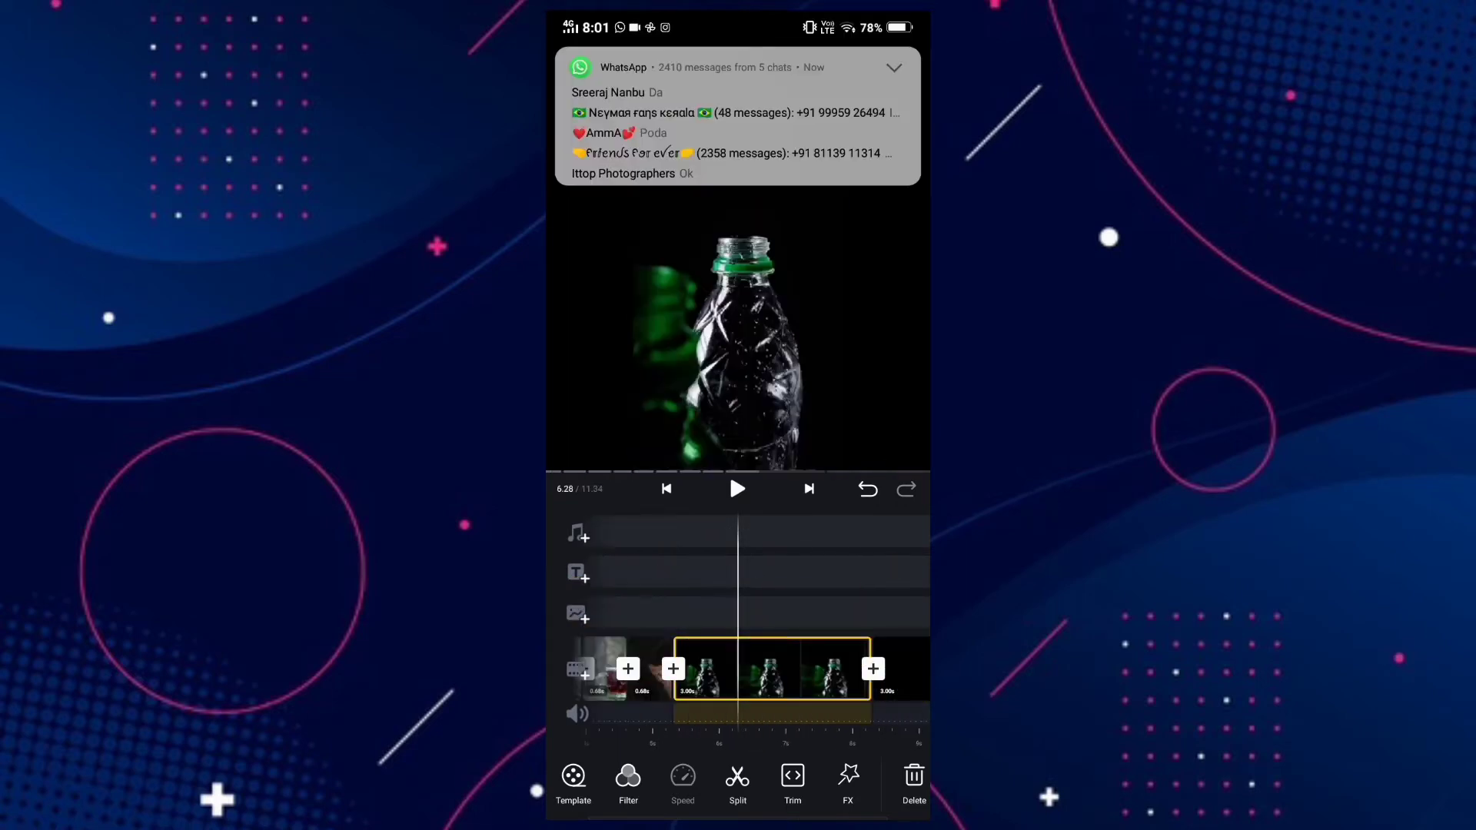
pyautogui.click(795, 668)
pyautogui.moveTo(868, 682); pyautogui.dragTo(738, 682)
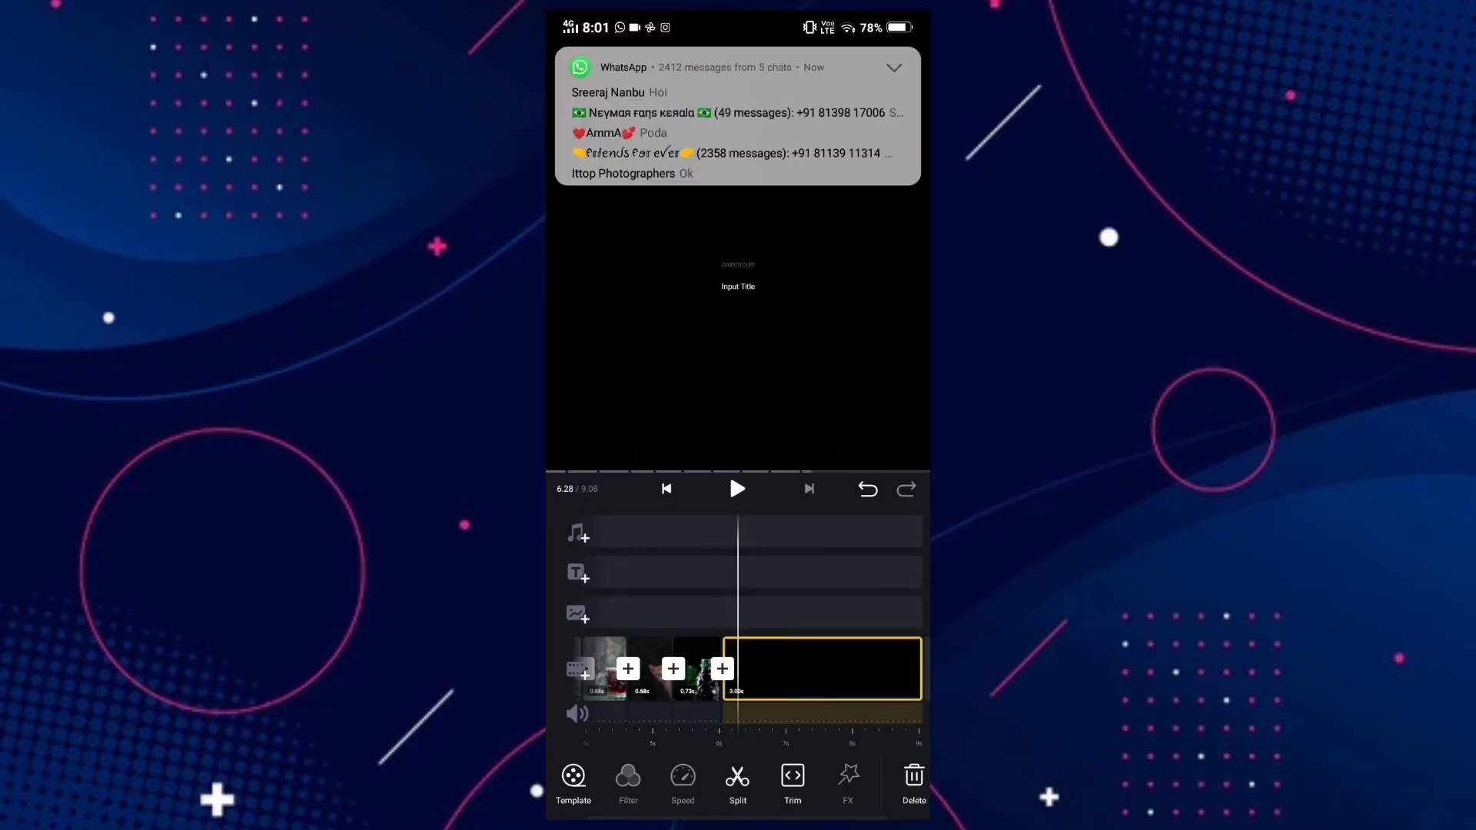
pyautogui.click(914, 785)
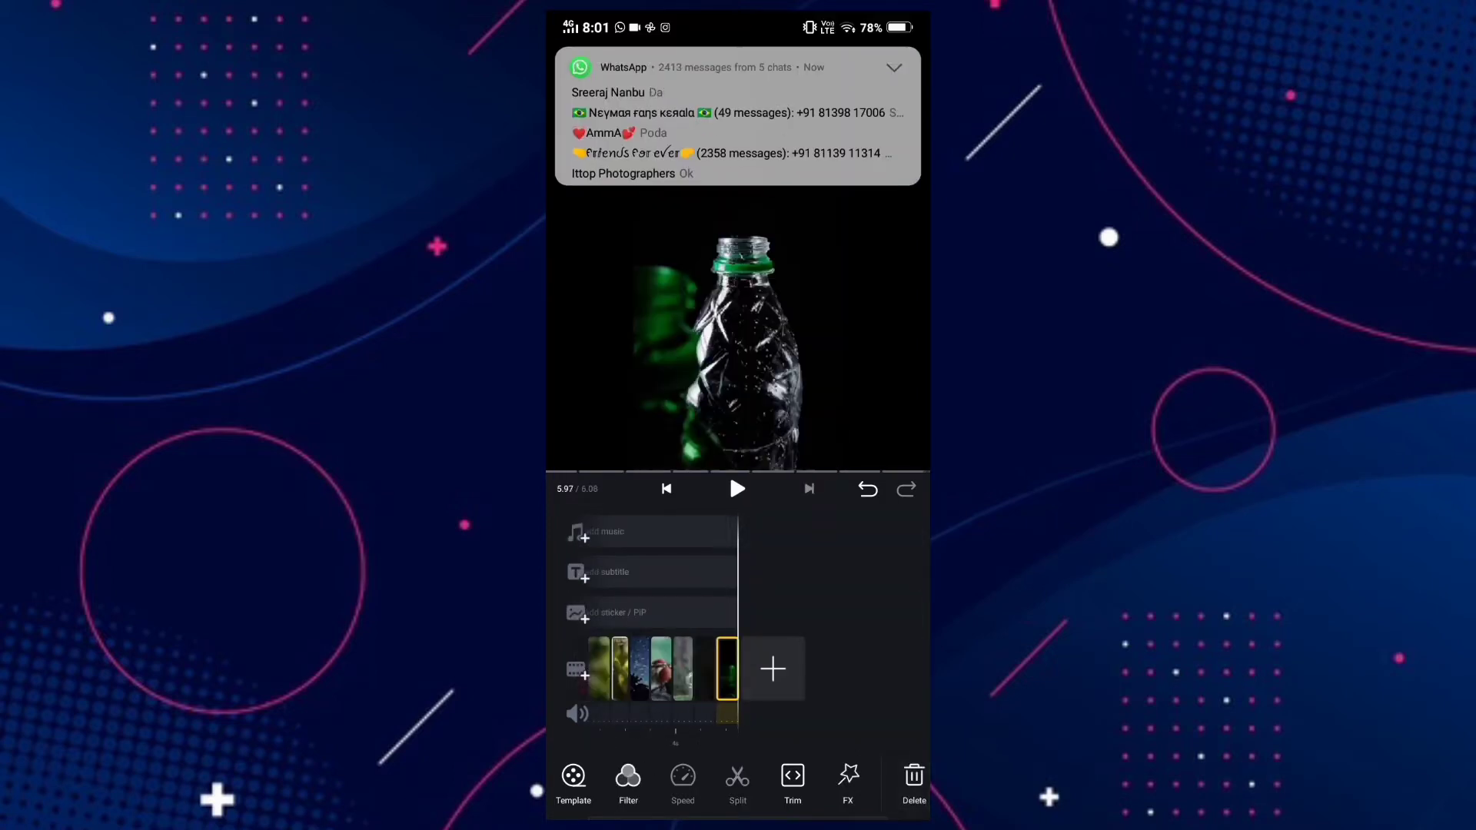
pyautogui.click(665, 489)
pyautogui.hscroll(2, 807, 669)
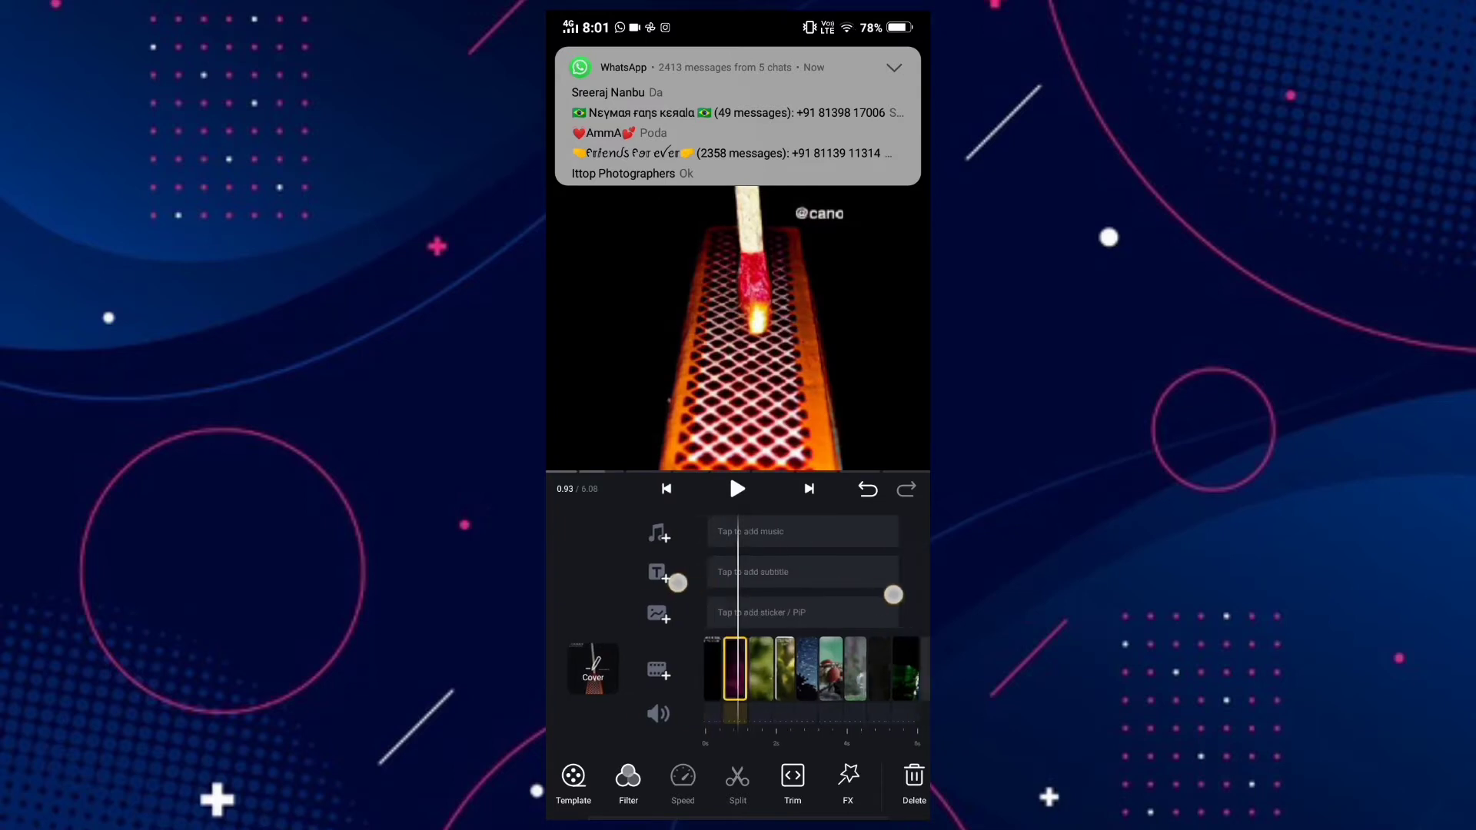
# Step: Browse the music library categories and add a track spanning the 6.08-second edit
pyautogui.click(818, 530)
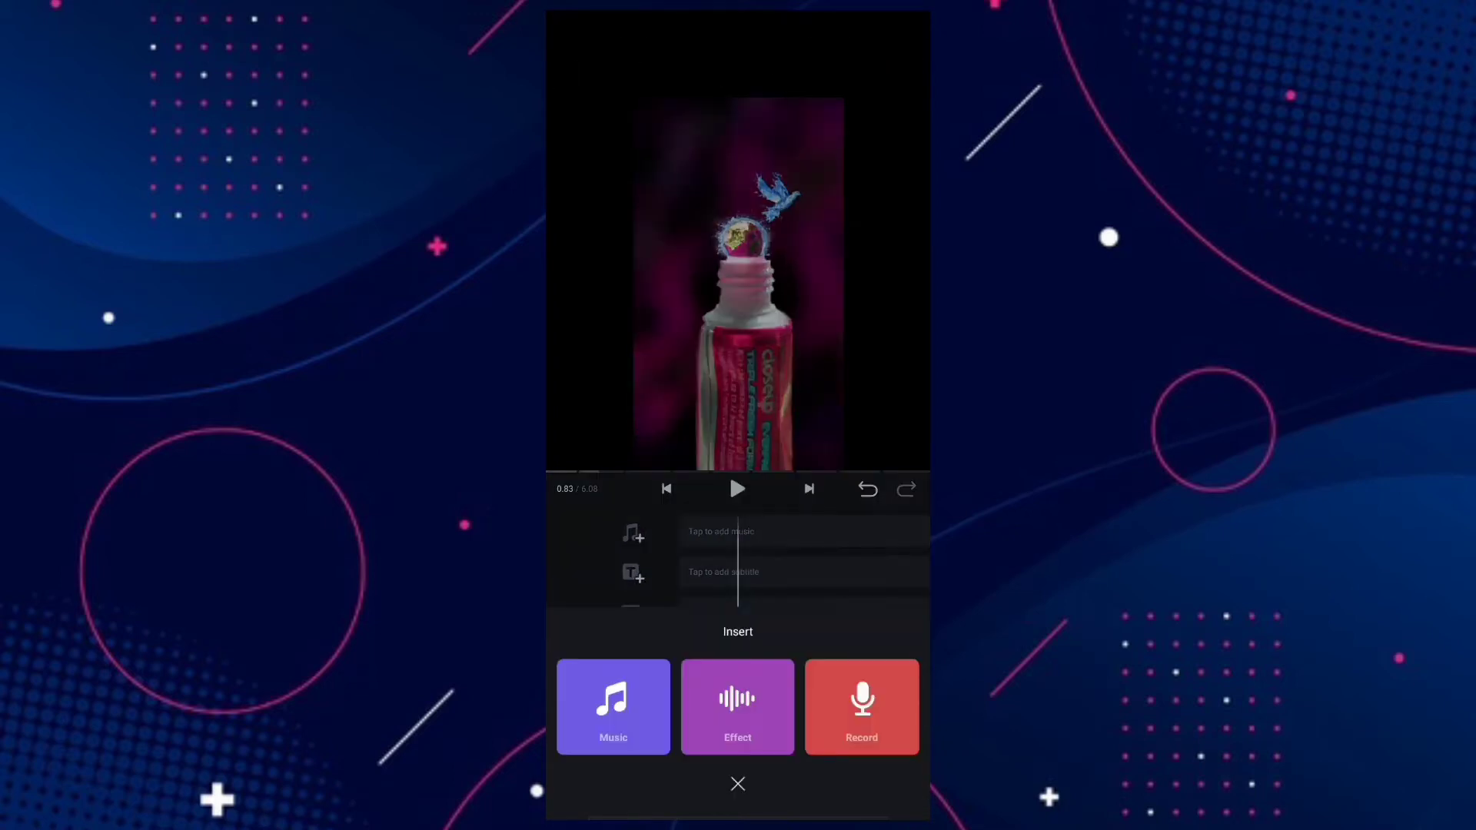
pyautogui.click(614, 708)
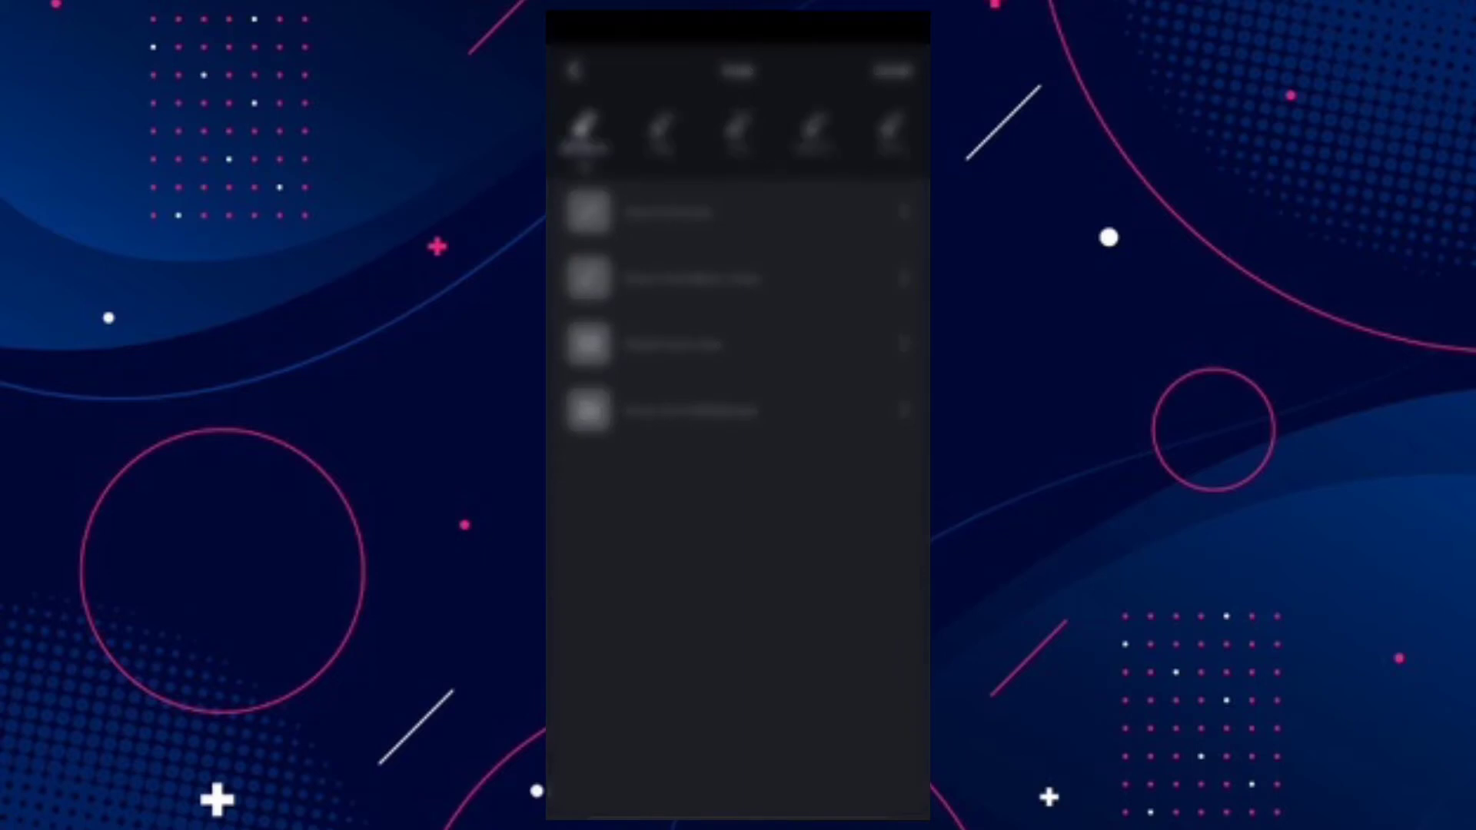
pyautogui.click(661, 132)
pyautogui.click(739, 133)
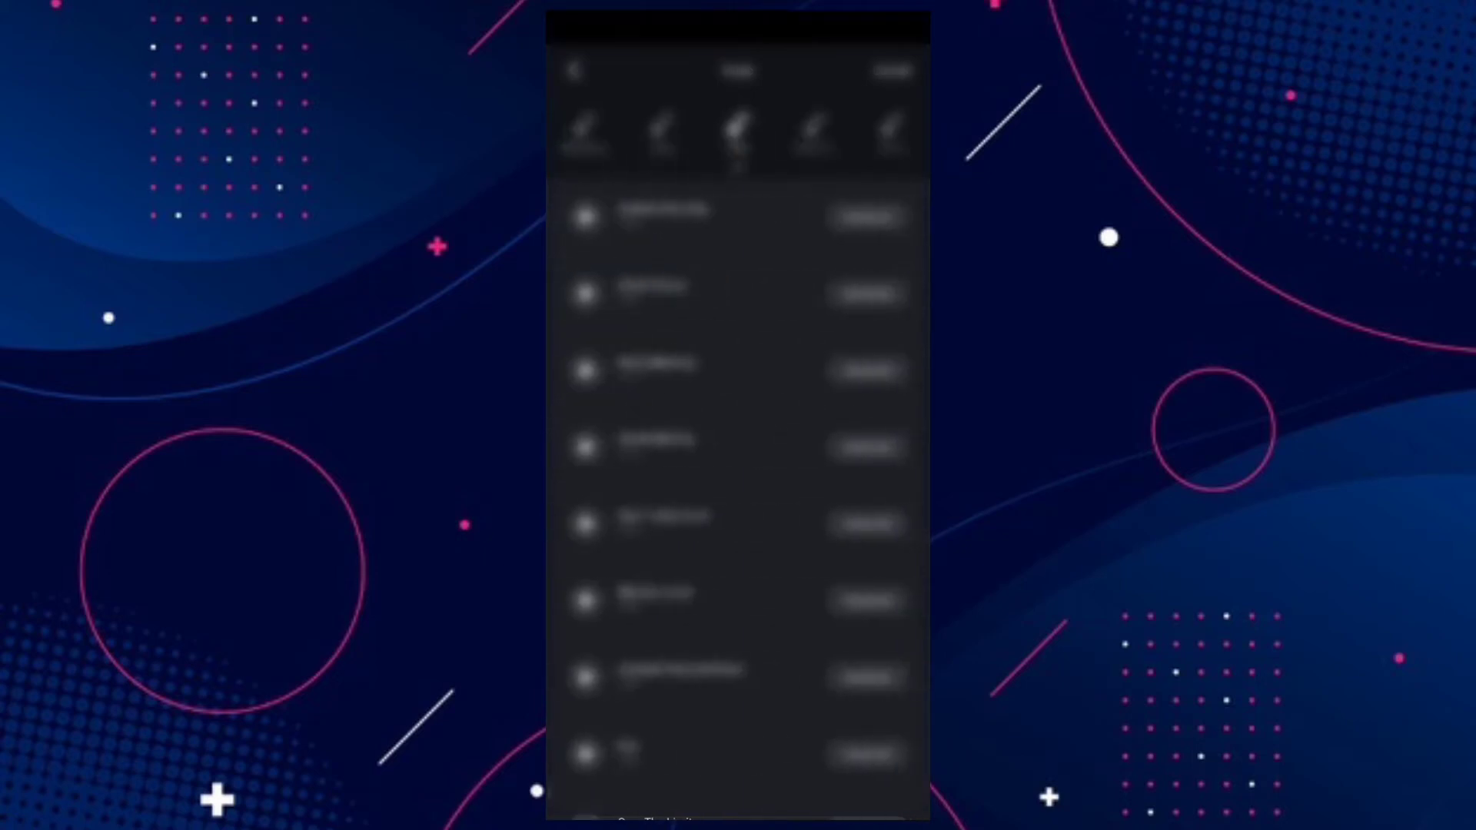
pyautogui.click(586, 133)
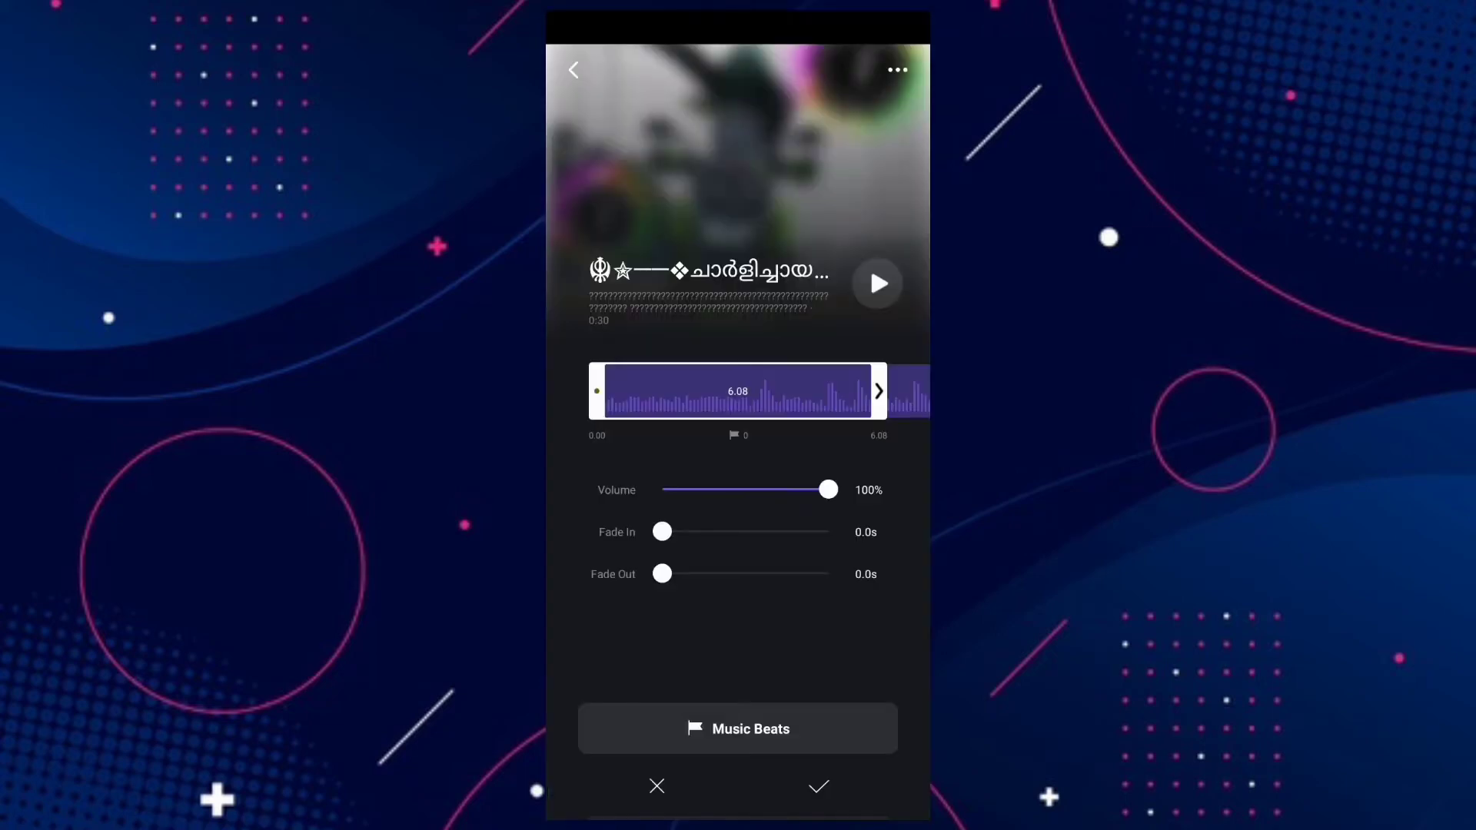
pyautogui.click(822, 788)
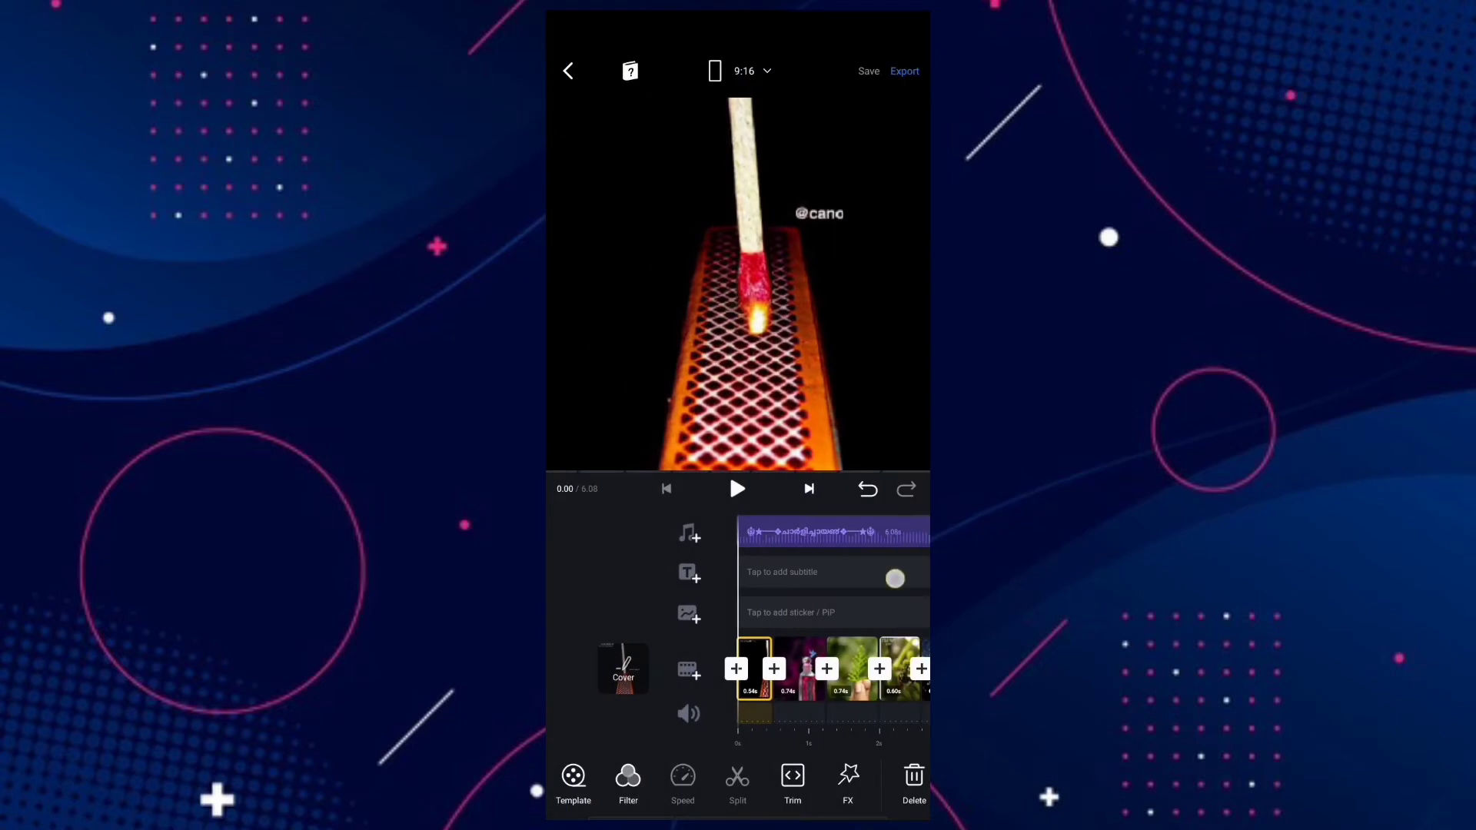
# Step: Add Black fade transitions between the first two clip pairs
pyautogui.click(666, 488)
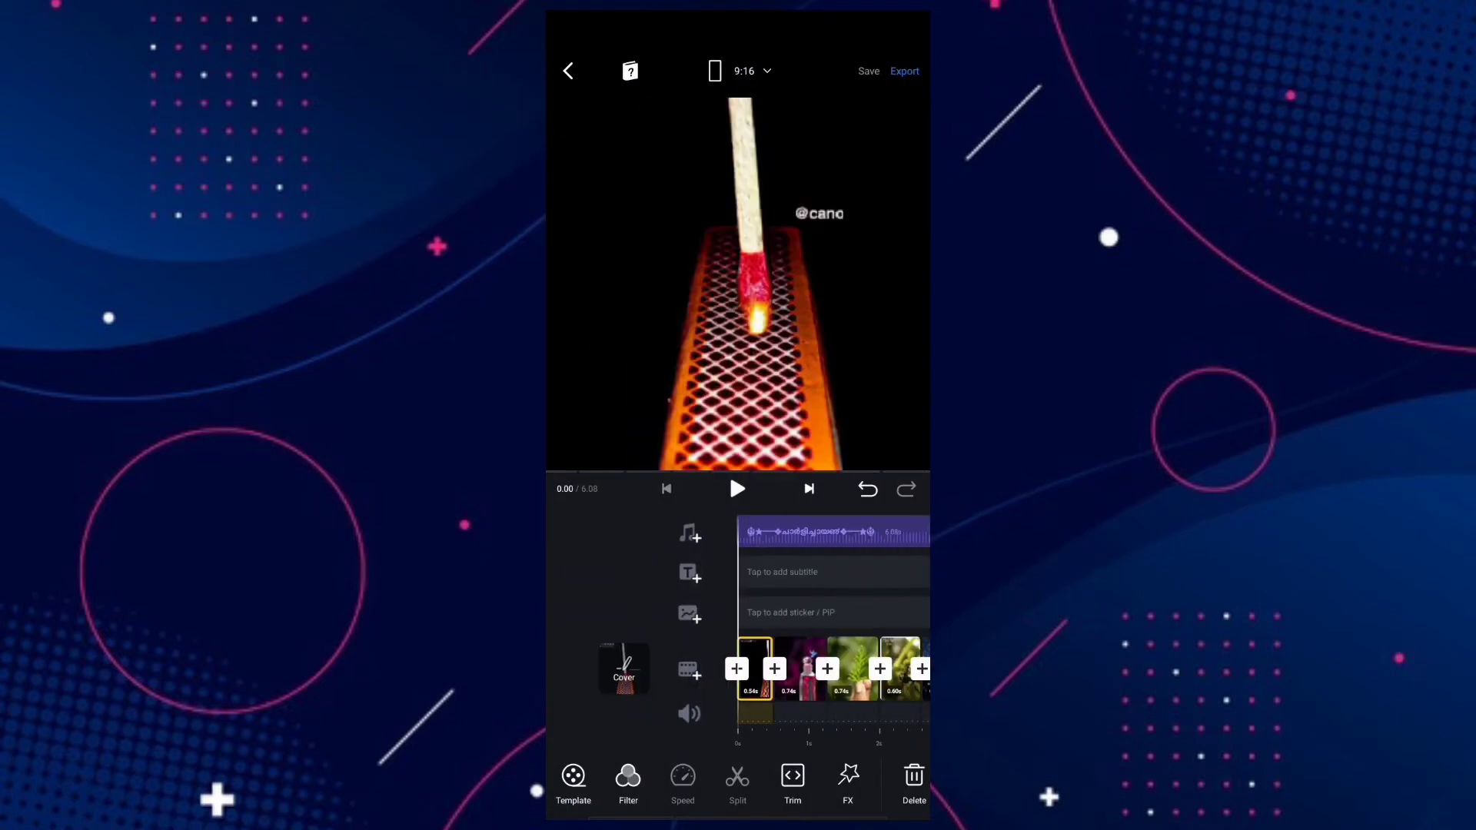
pyautogui.click(774, 669)
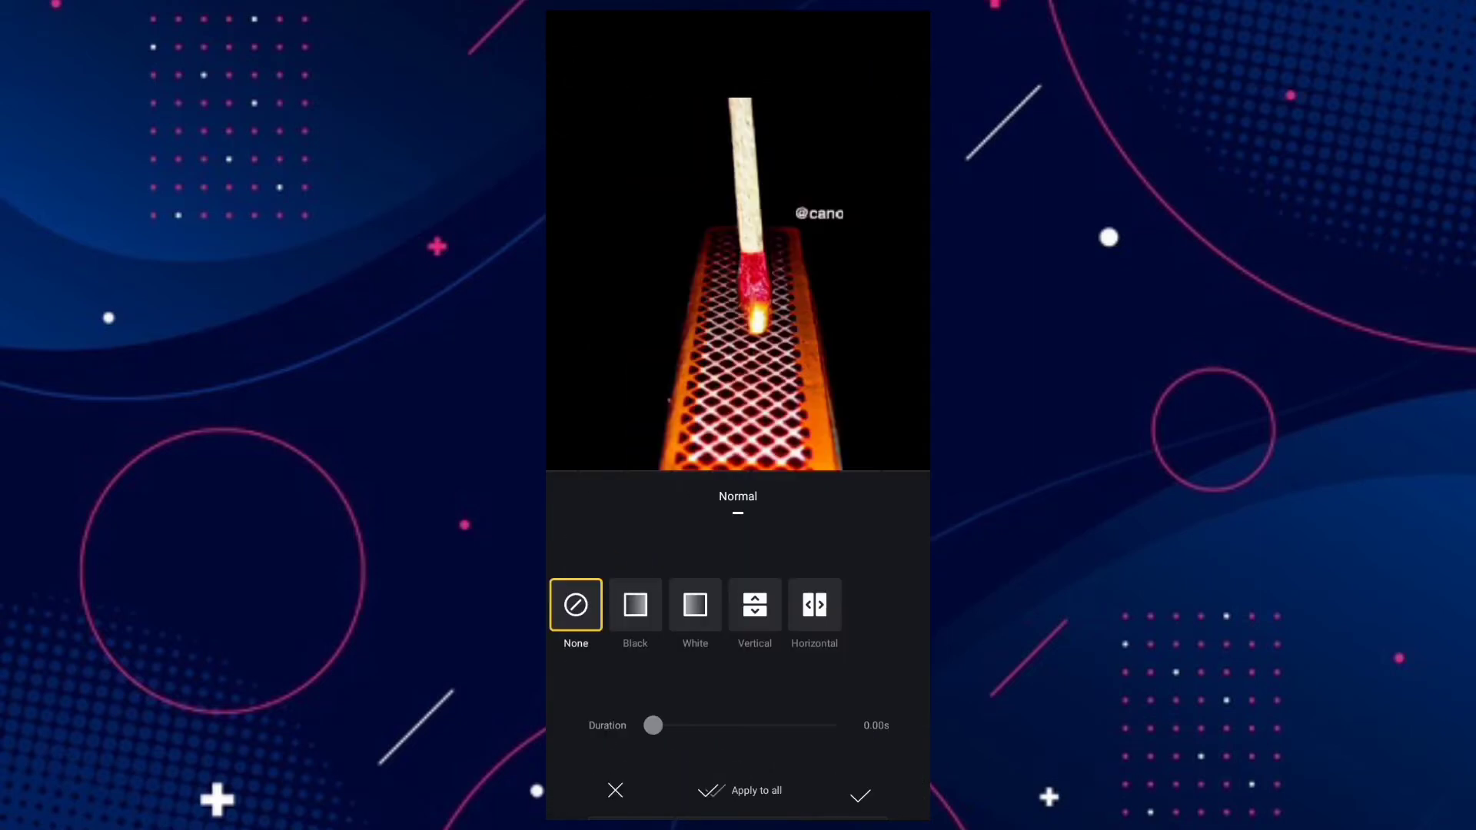
pyautogui.click(635, 607)
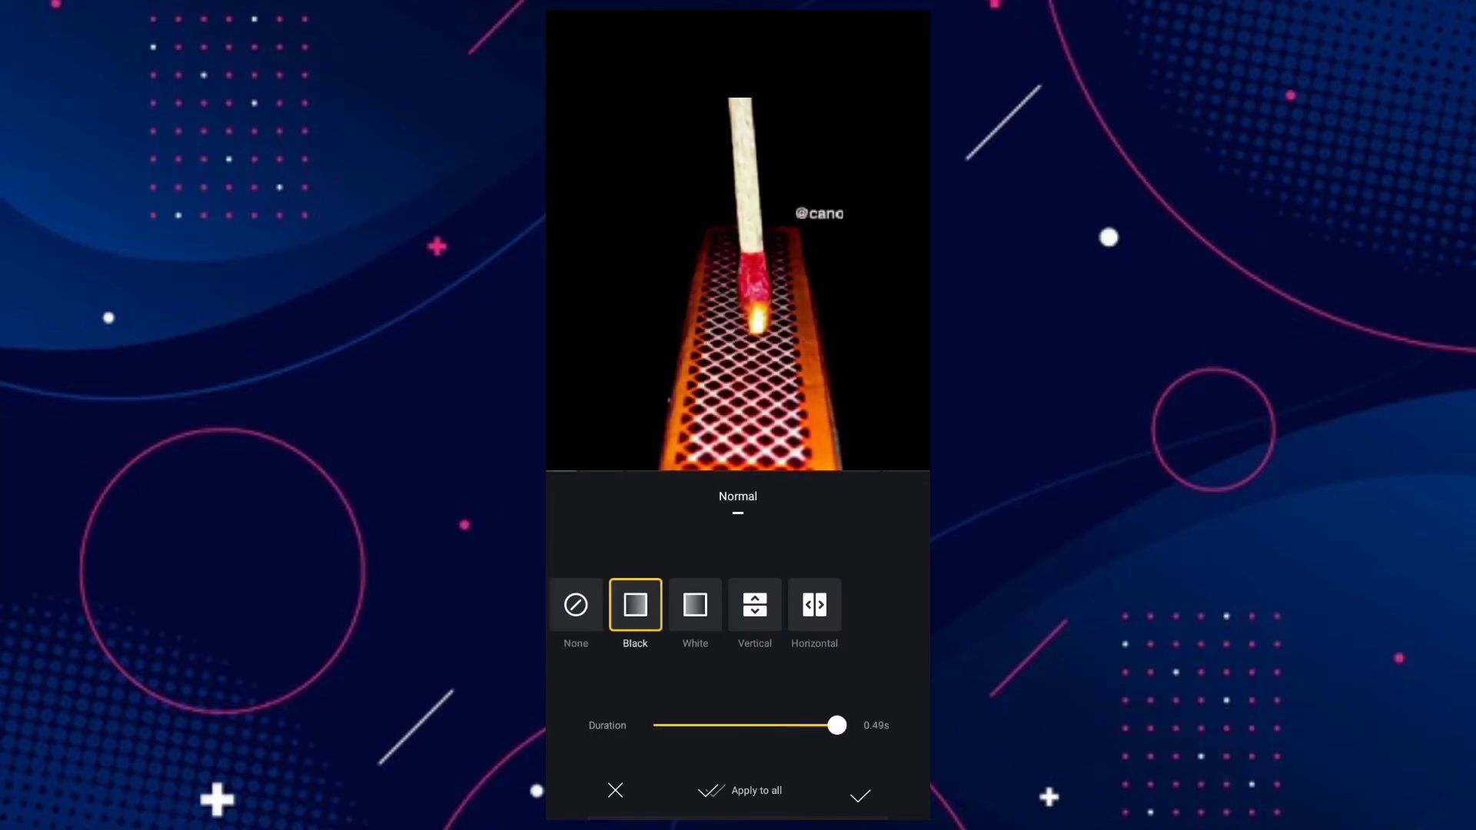
pyautogui.click(860, 794)
pyautogui.click(792, 670)
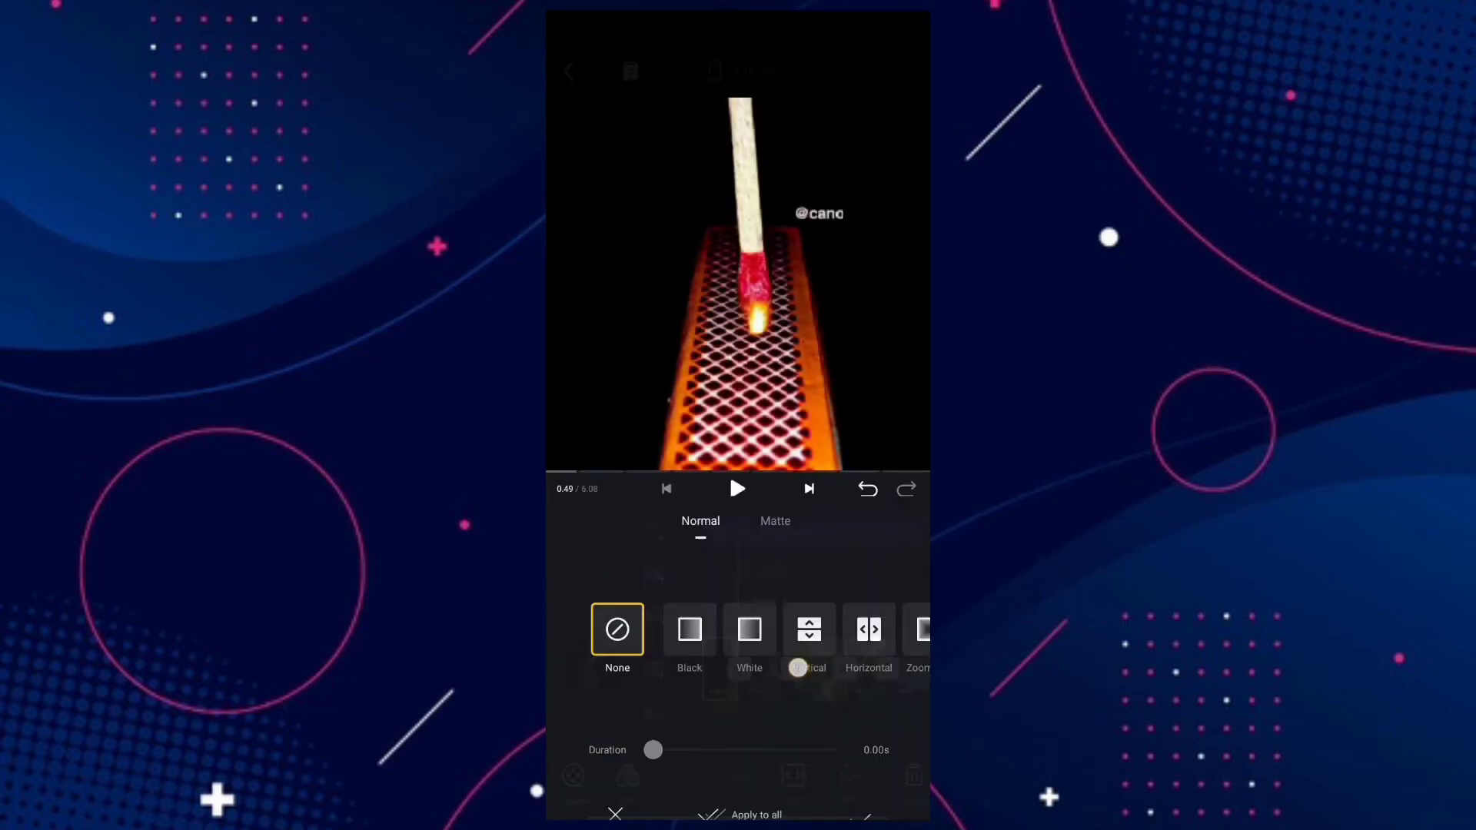
pyautogui.click(689, 607)
pyautogui.click(751, 607)
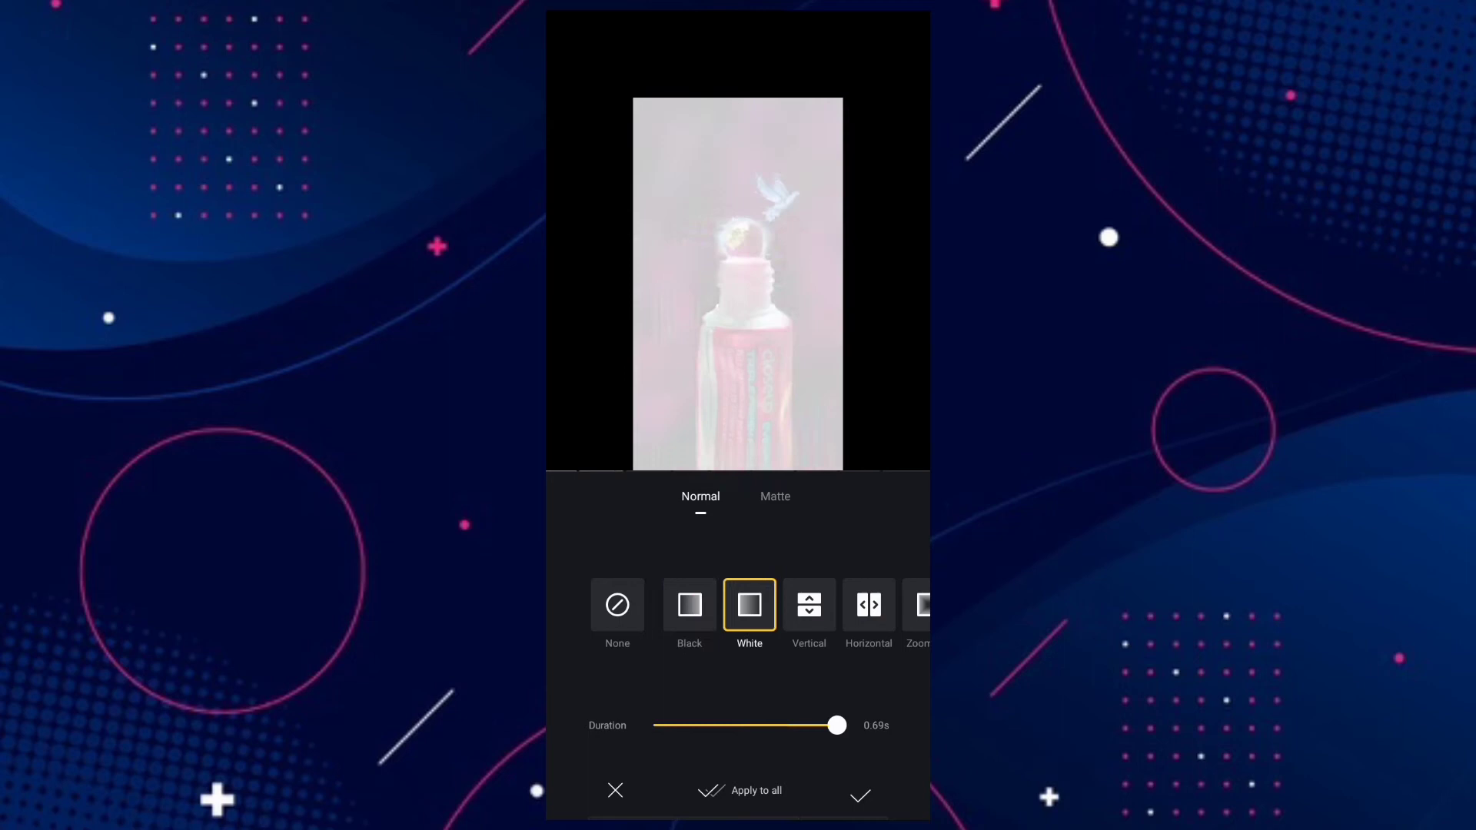
pyautogui.click(691, 607)
pyautogui.click(860, 794)
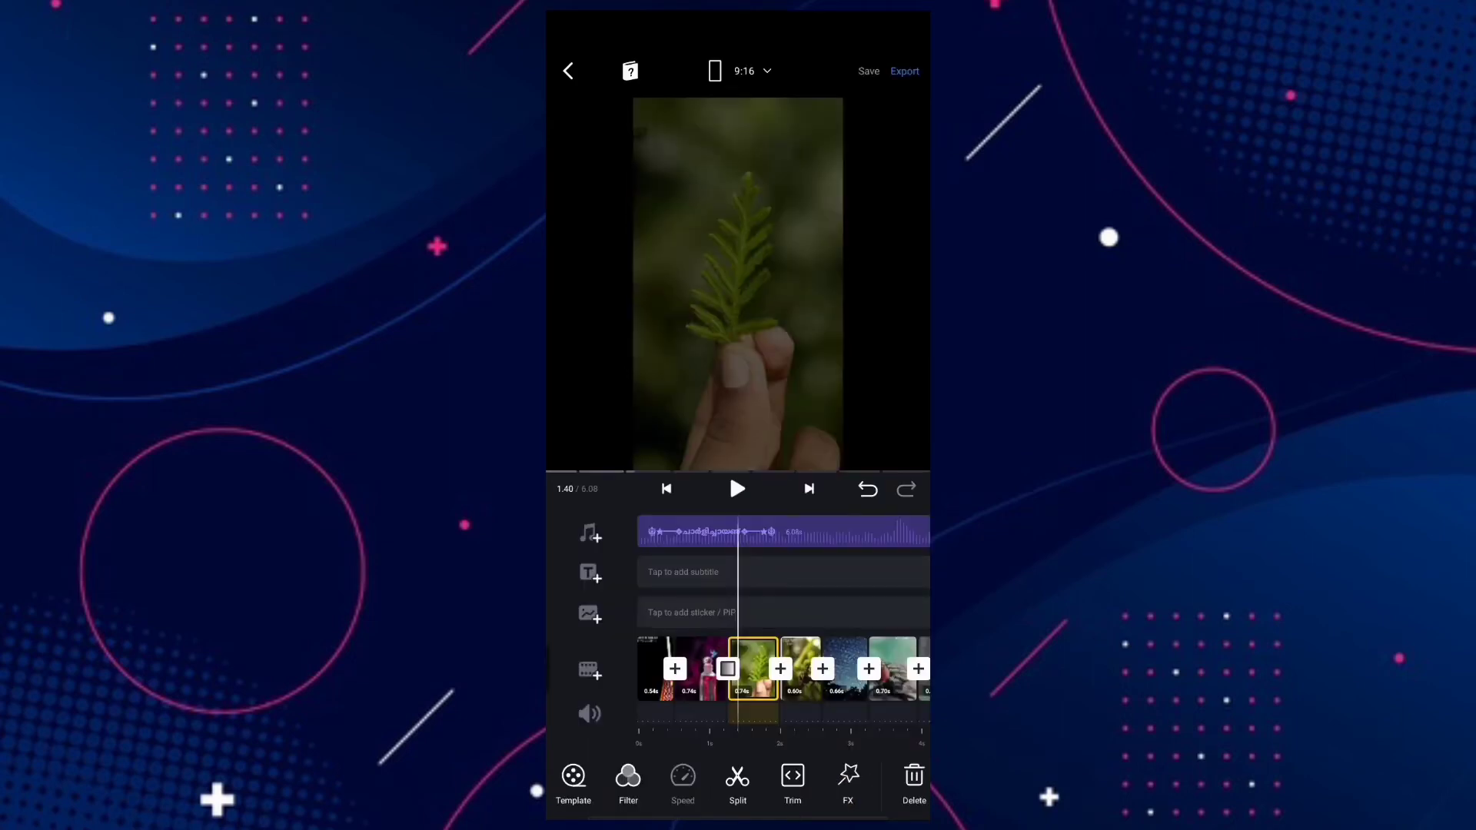
# Step: Add a White fade transition before the star-trails clip
pyautogui.click(823, 669)
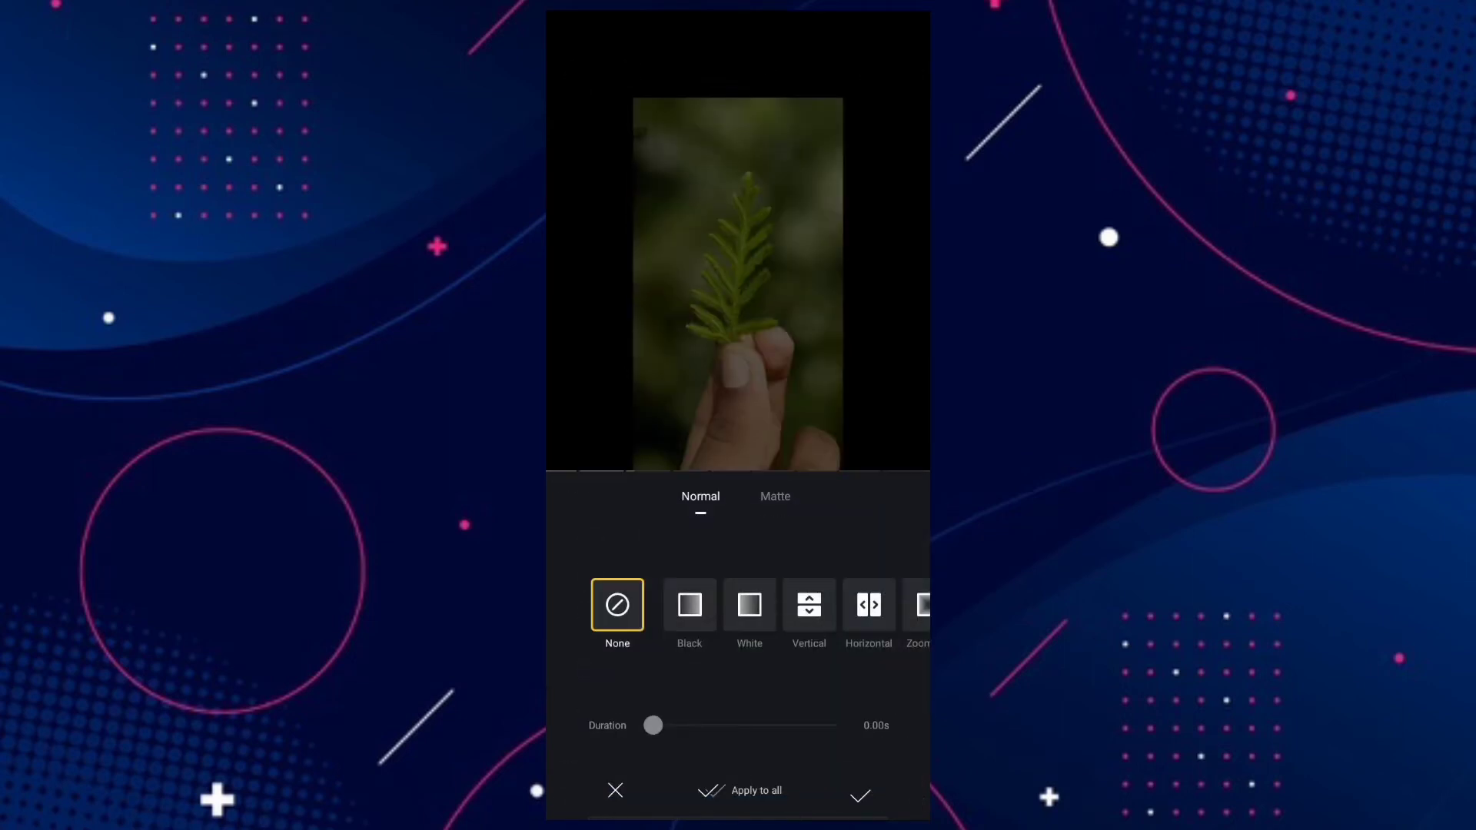
pyautogui.click(690, 607)
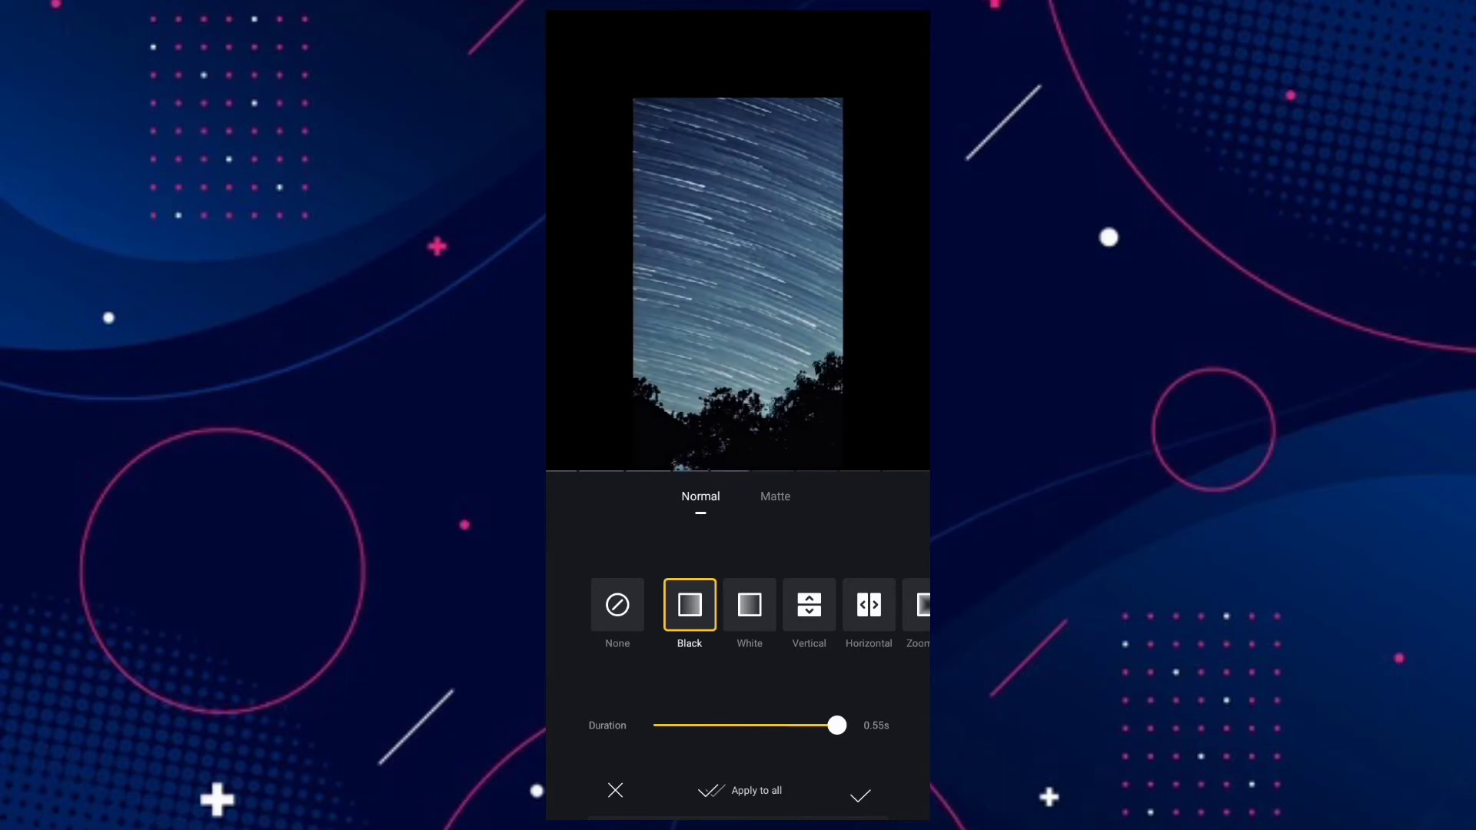
pyautogui.click(749, 608)
pyautogui.click(863, 791)
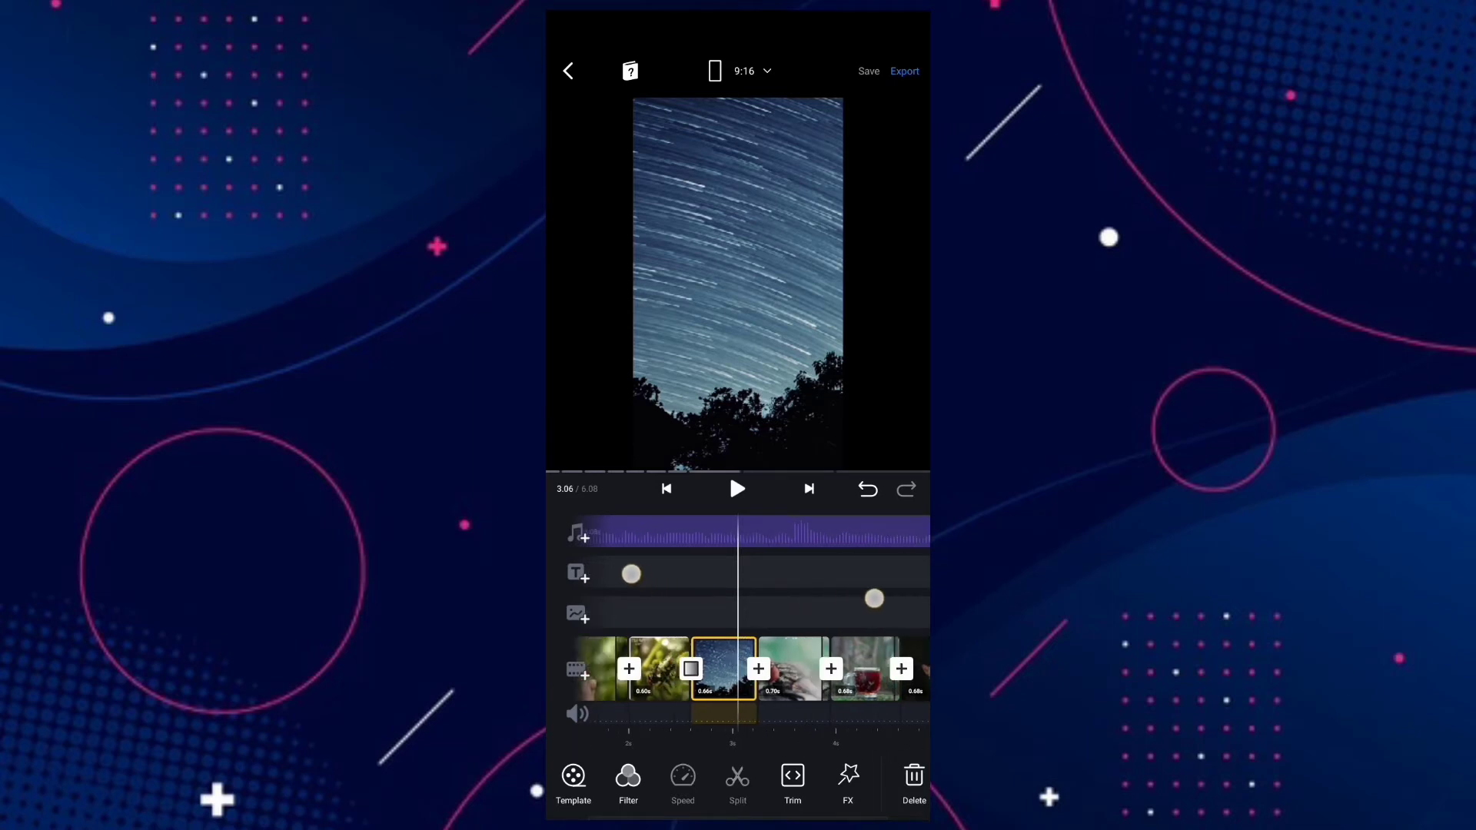
# Step: Add a Rotate transition of about 0.29s between the star trails and the fly close-up
pyautogui.moveTo(623, 570); pyautogui.dragTo(698, 559)
pyautogui.click(743, 669)
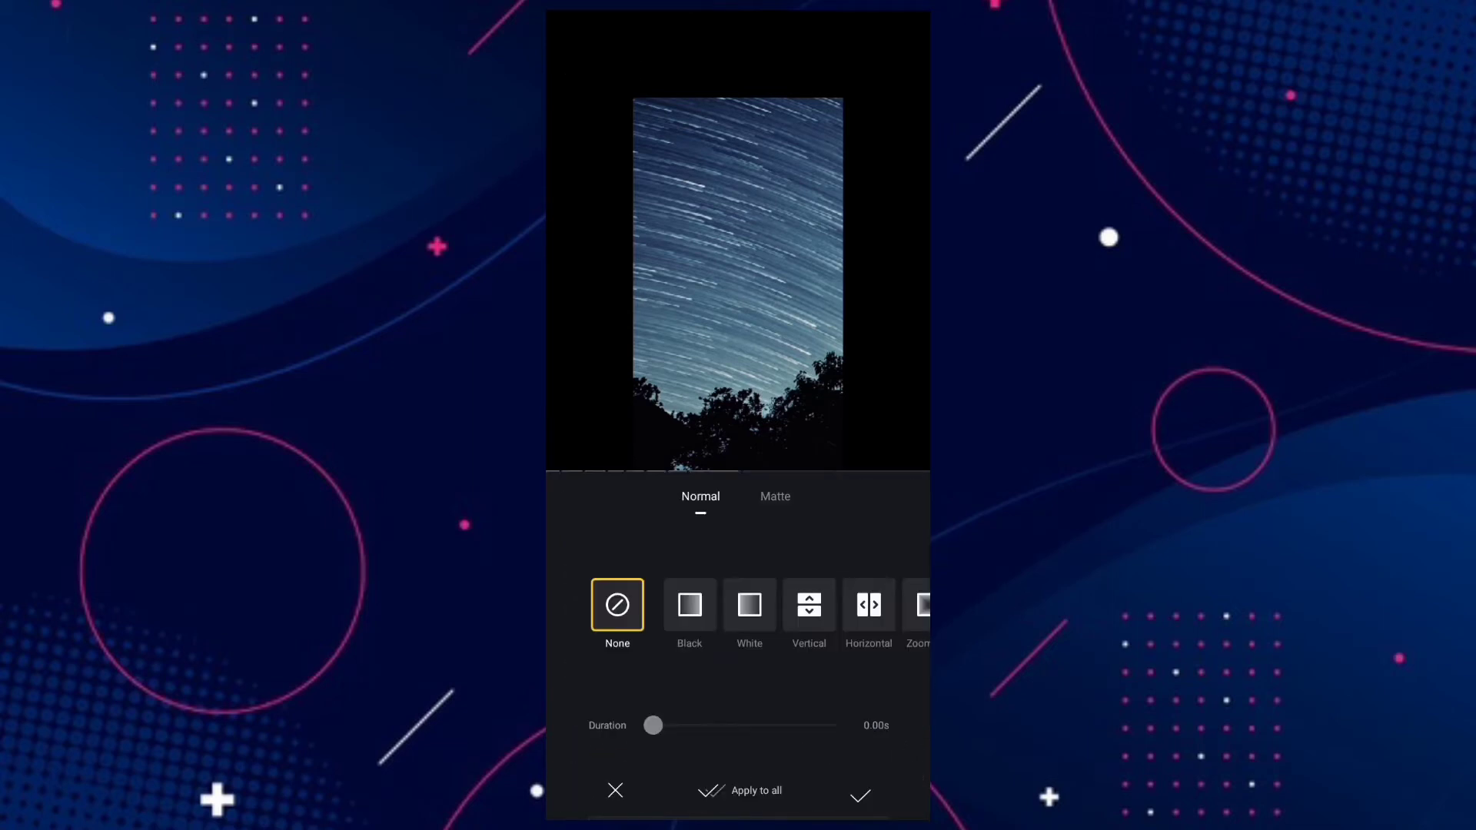
pyautogui.moveTo(883, 652); pyautogui.dragTo(783, 652)
pyautogui.moveTo(853, 612); pyautogui.dragTo(715, 612)
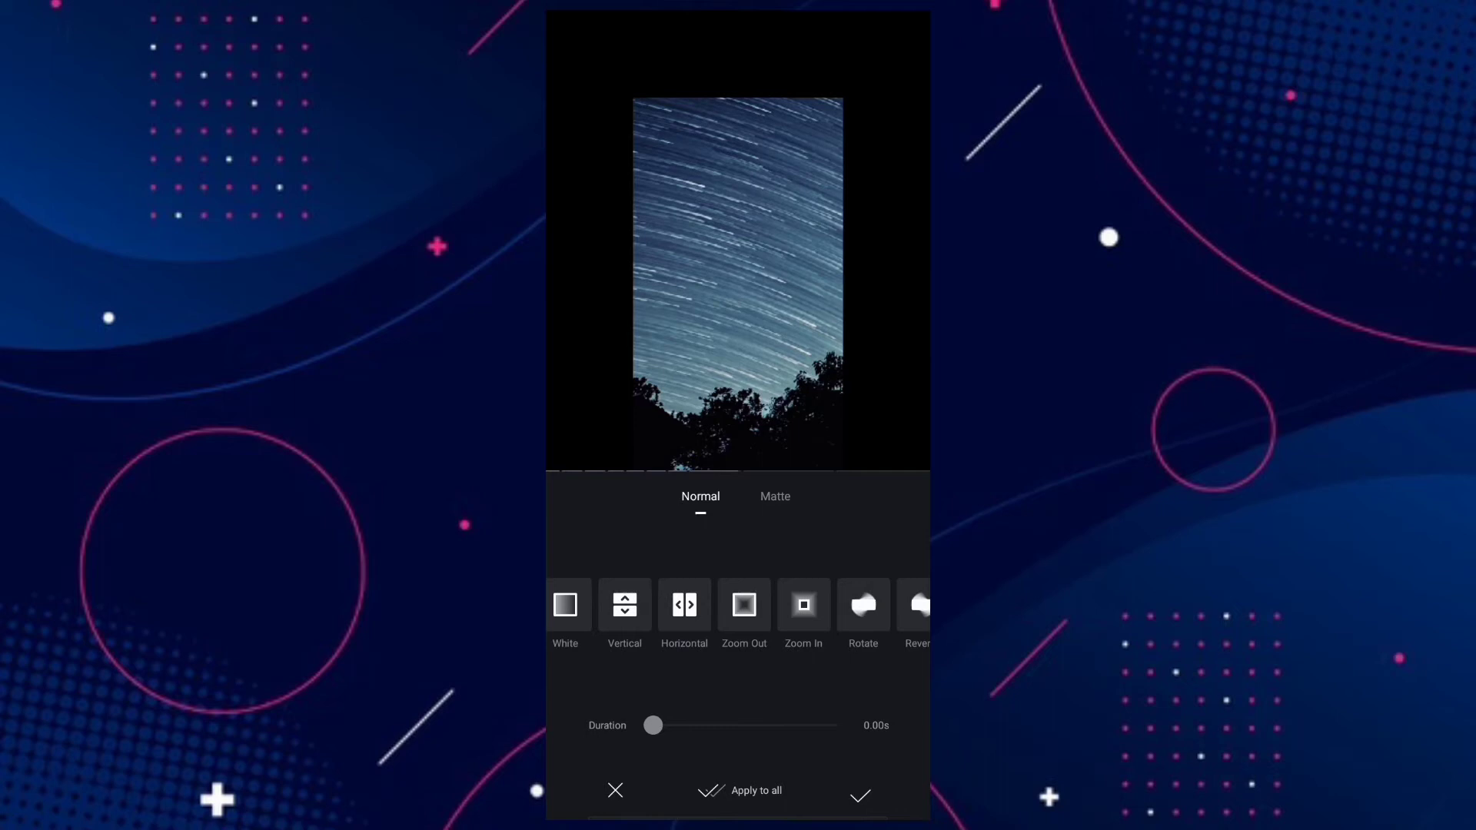
pyautogui.moveTo(853, 612); pyautogui.dragTo(750, 611)
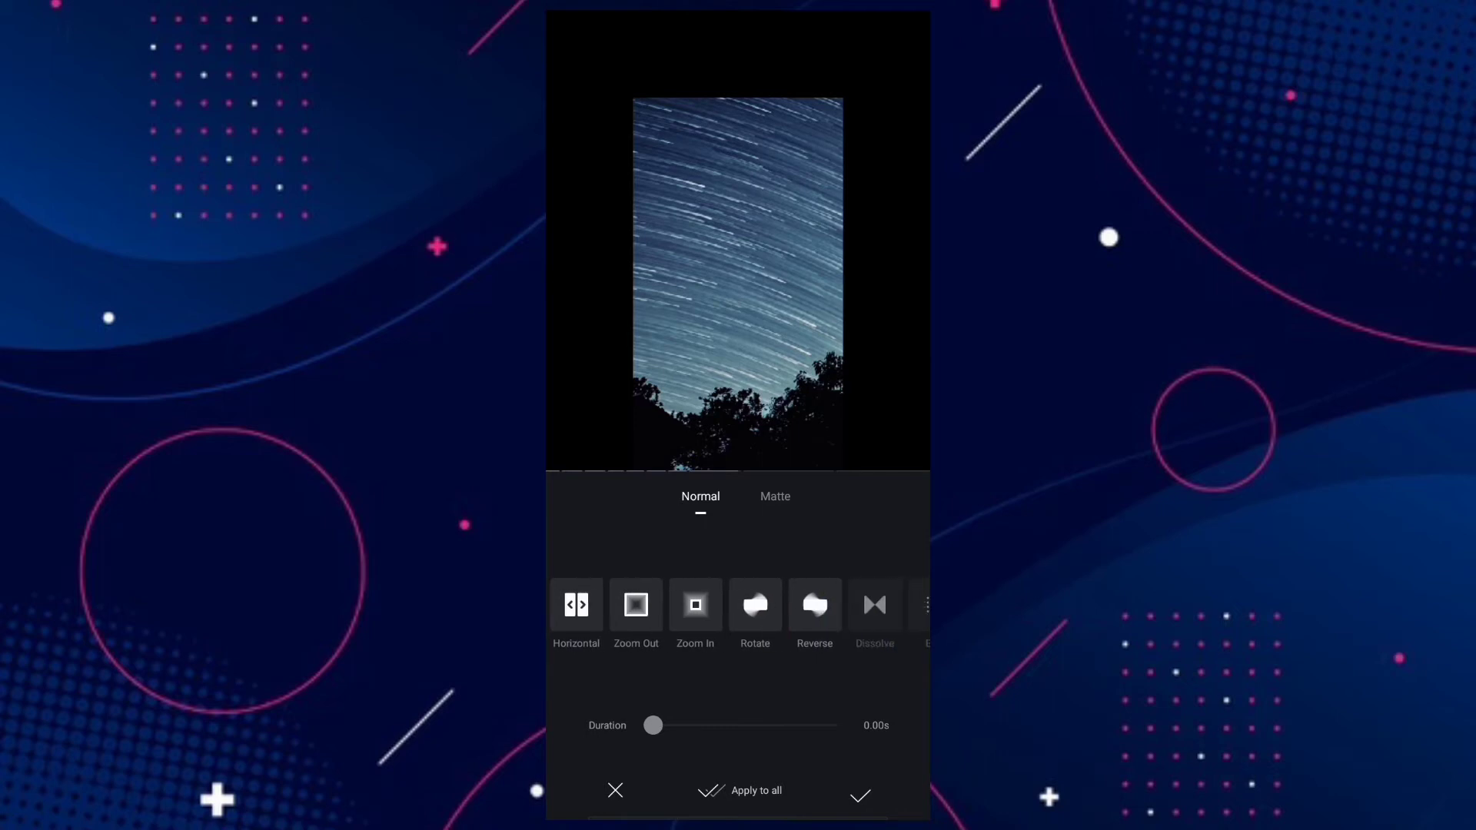
pyautogui.click(755, 606)
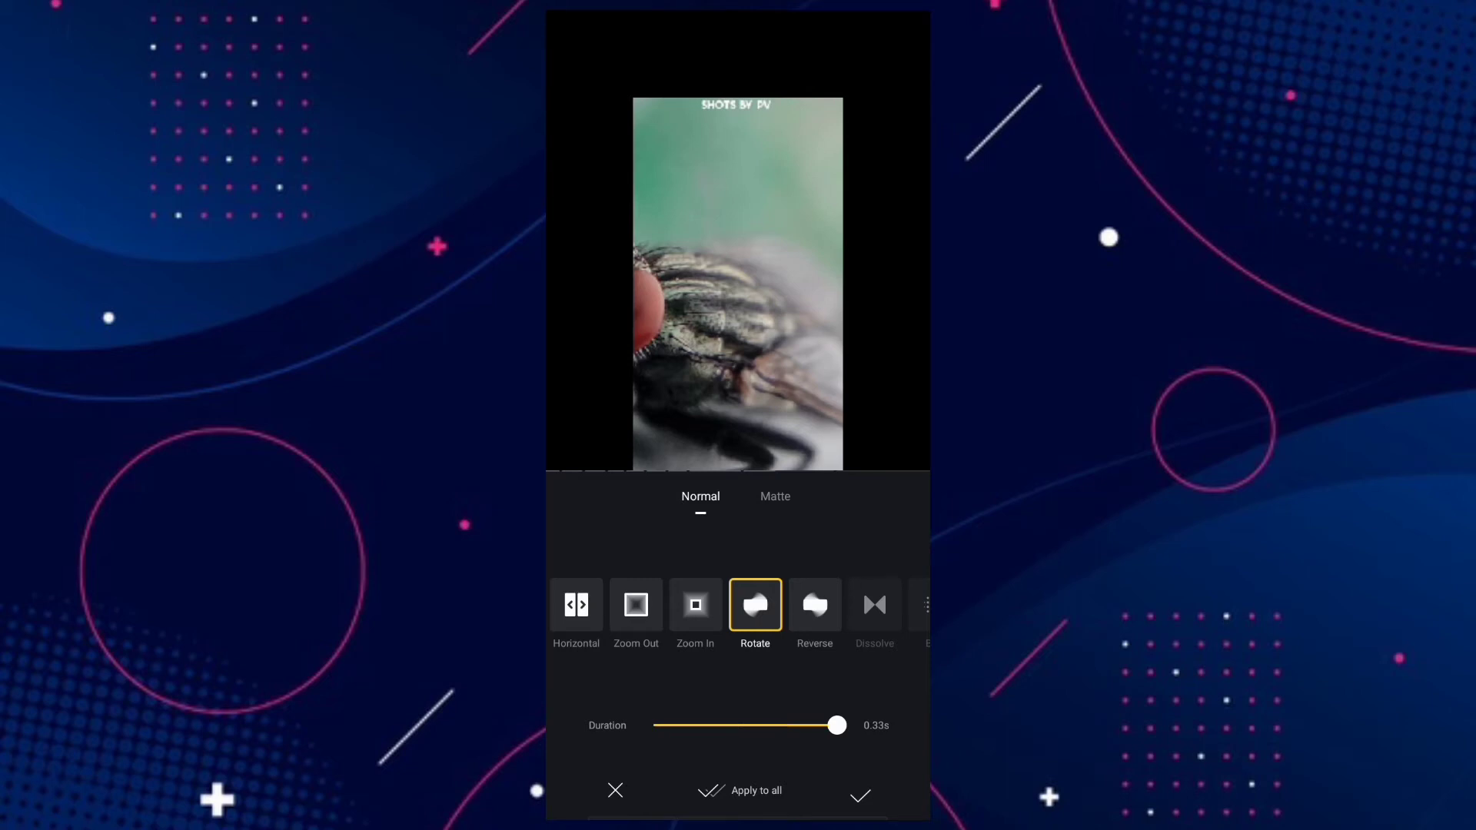
pyautogui.moveTo(853, 611)
pyautogui.mouseDown()
pyautogui.moveTo(646, 611)
pyautogui.moveTo(858, 632)
pyautogui.mouseUp()
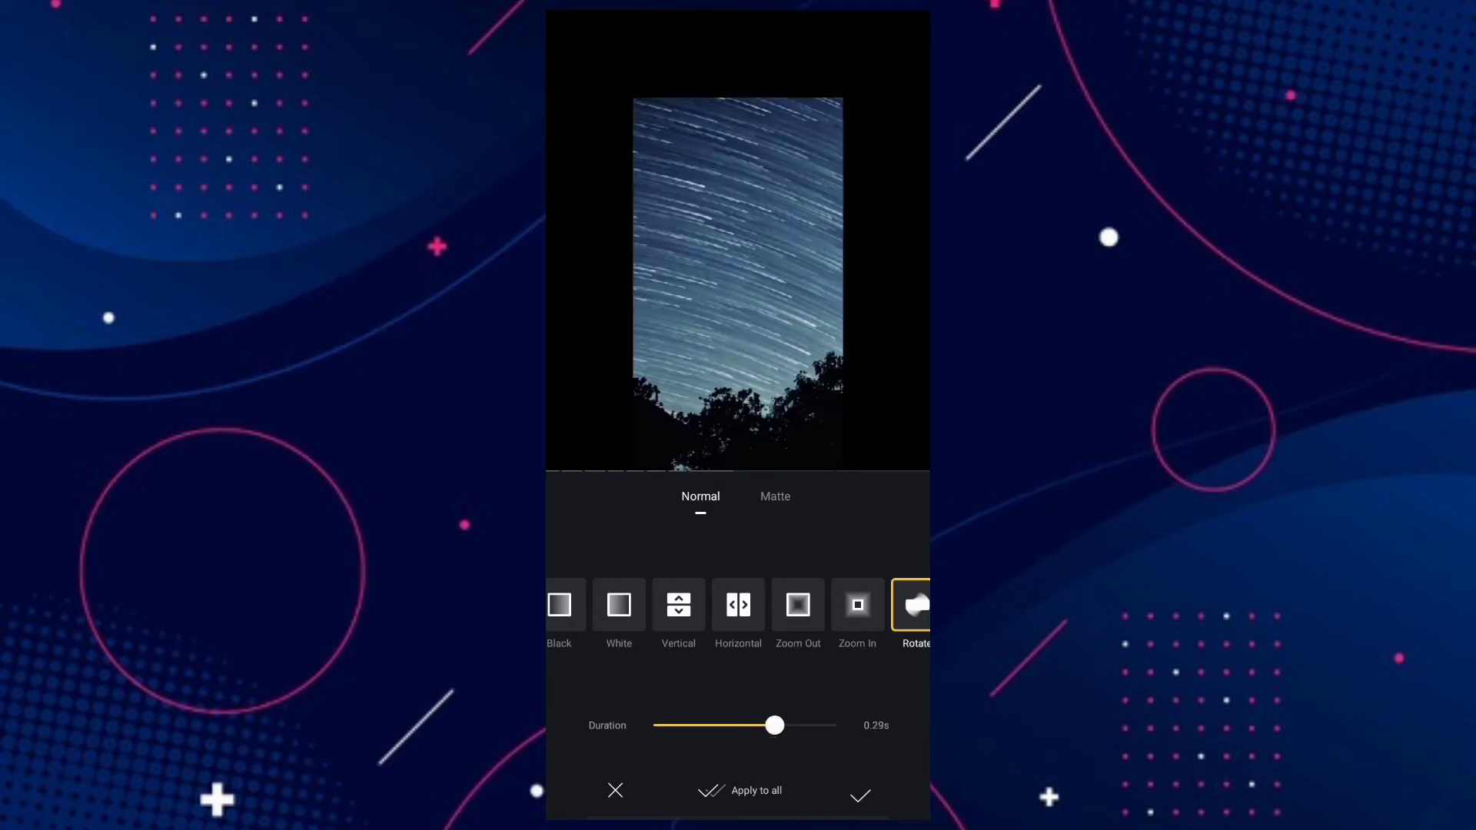
pyautogui.click(861, 794)
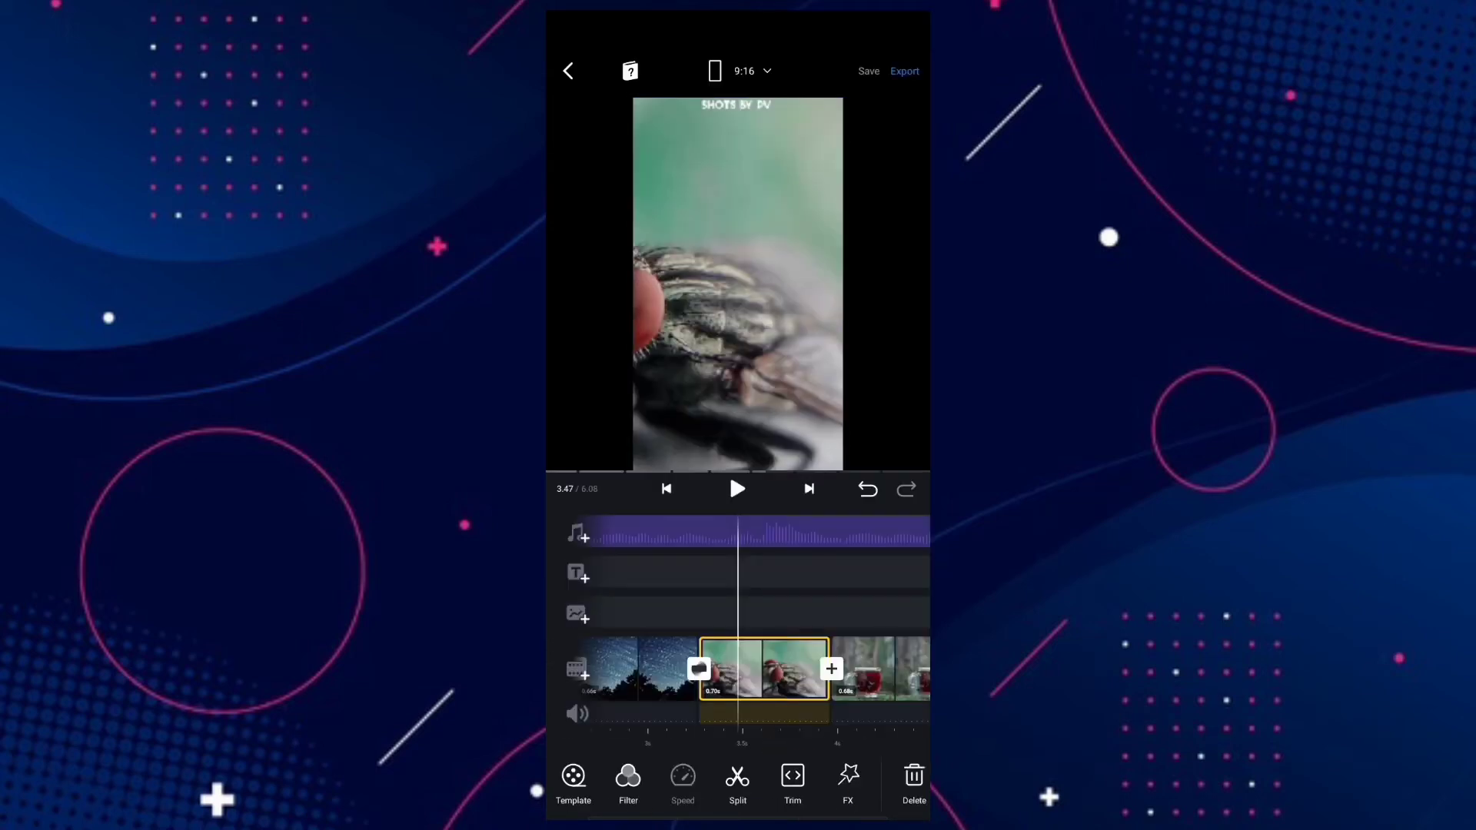
# Step: Apply the Jitter down FX effect to the fly close-up clip
pyautogui.click(849, 785)
pyautogui.moveTo(854, 702); pyautogui.dragTo(646, 701)
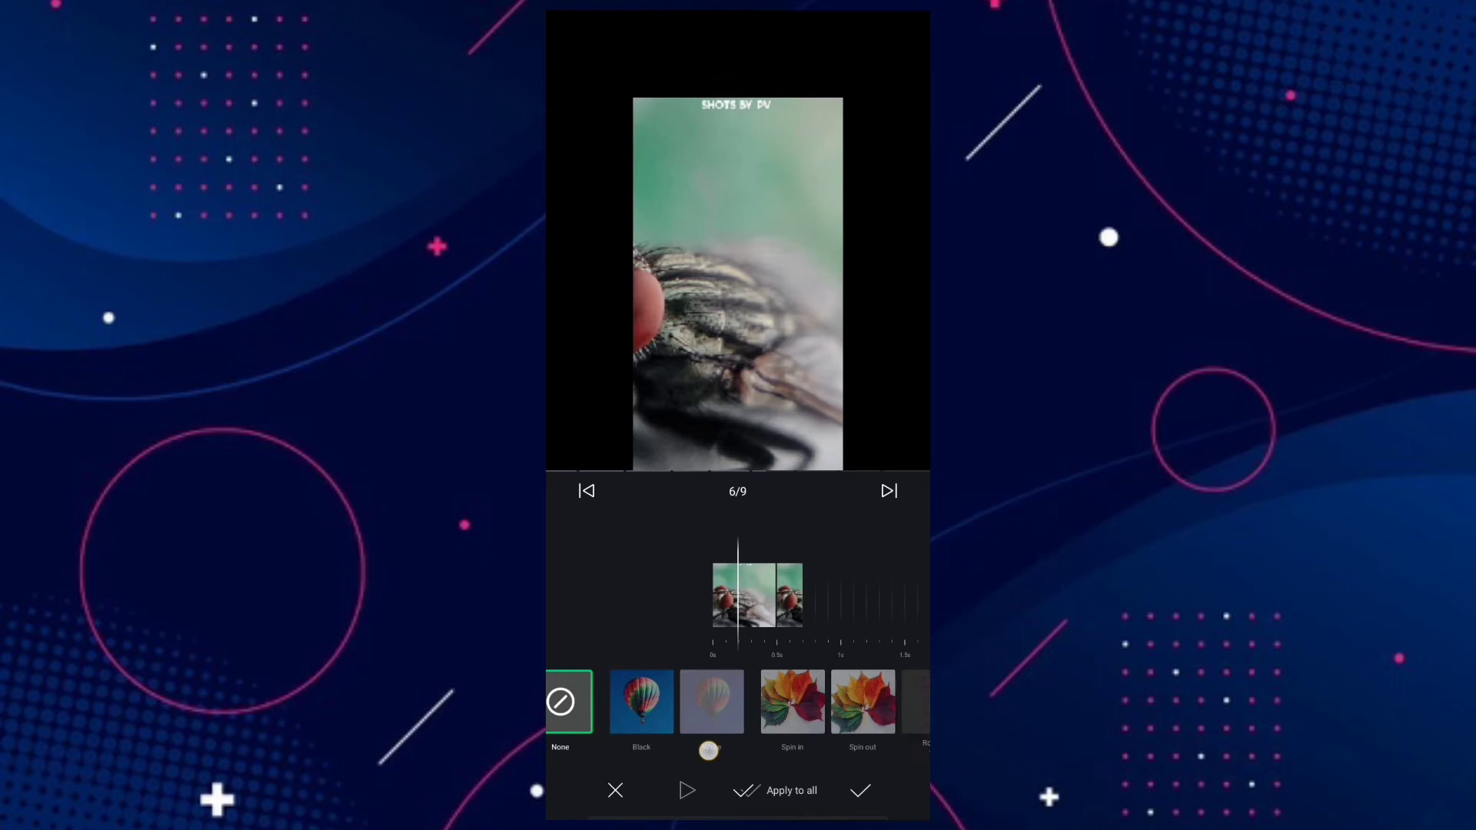
pyautogui.moveTo(853, 701)
pyautogui.mouseDown()
pyautogui.moveTo(646, 702)
pyautogui.moveTo(739, 701)
pyautogui.mouseUp()
pyautogui.click(730, 701)
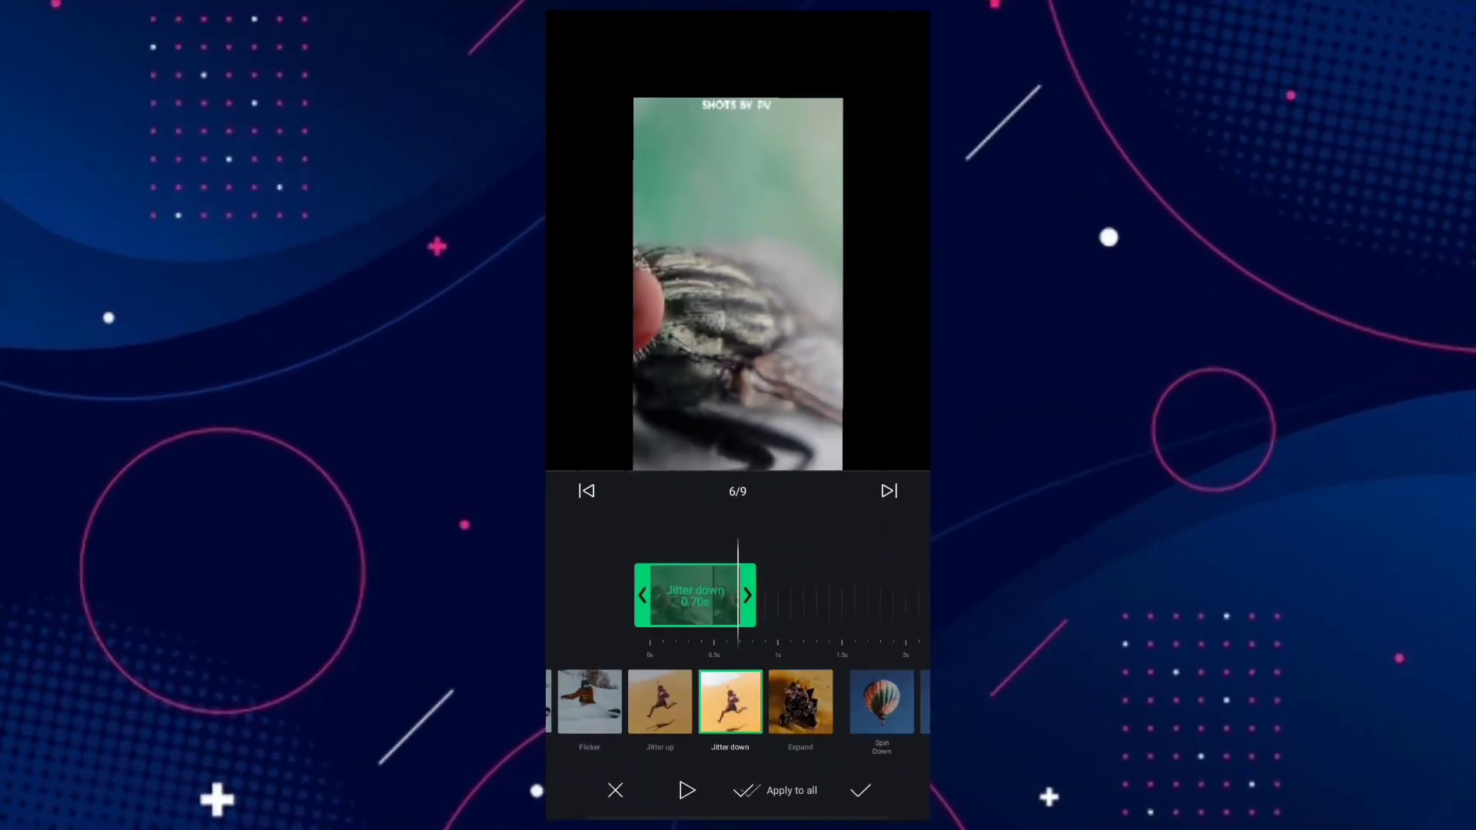
pyautogui.click(861, 791)
pyautogui.moveTo(807, 669)
pyautogui.mouseDown()
pyautogui.moveTo(670, 670)
pyautogui.moveTo(808, 670)
pyautogui.mouseUp()
pyautogui.click(680, 669)
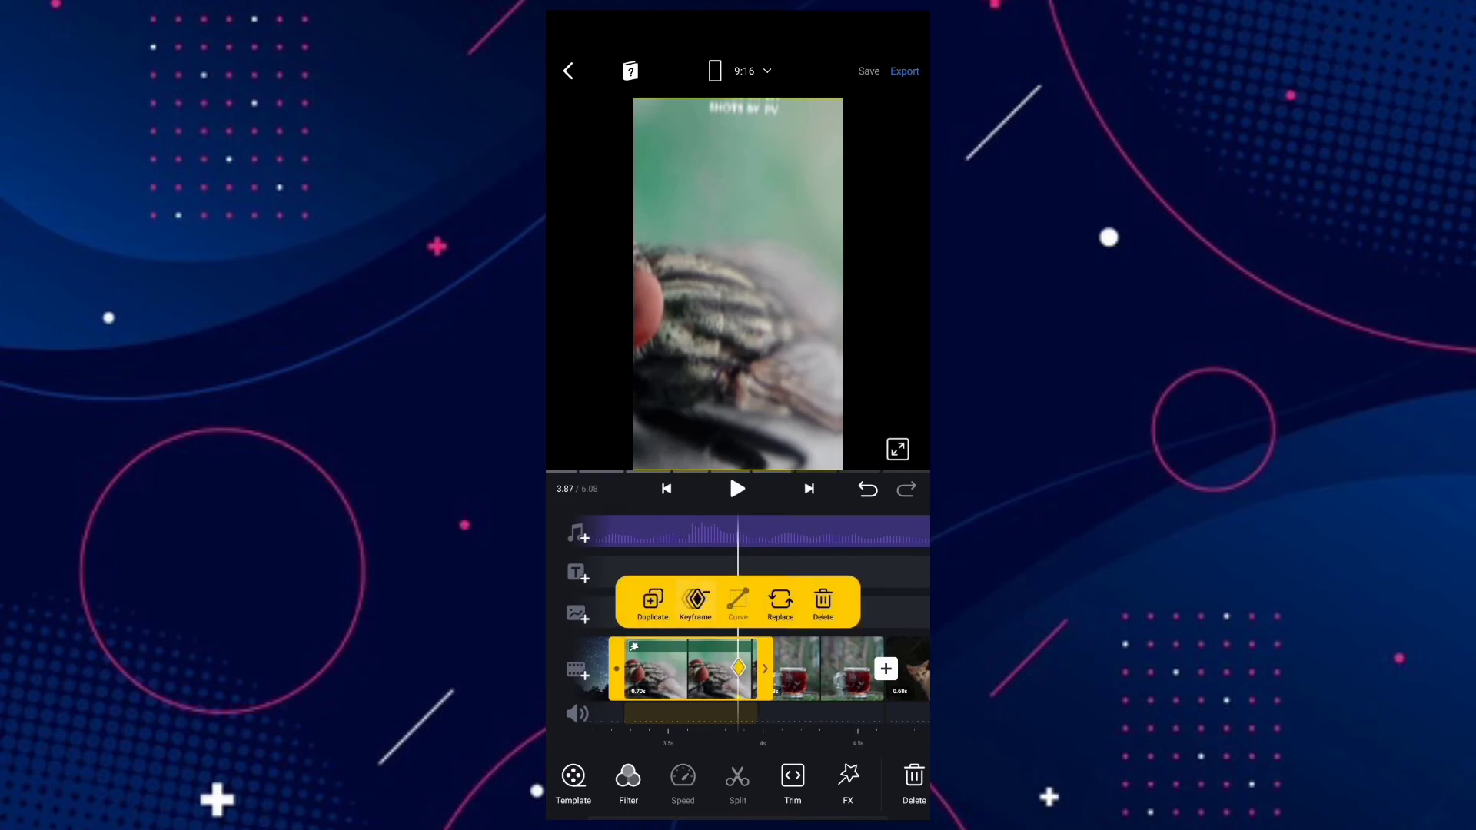
# Step: Keyframe the fly clip with an enlarged, repositioned image, then play back the section
pyautogui.click(825, 669)
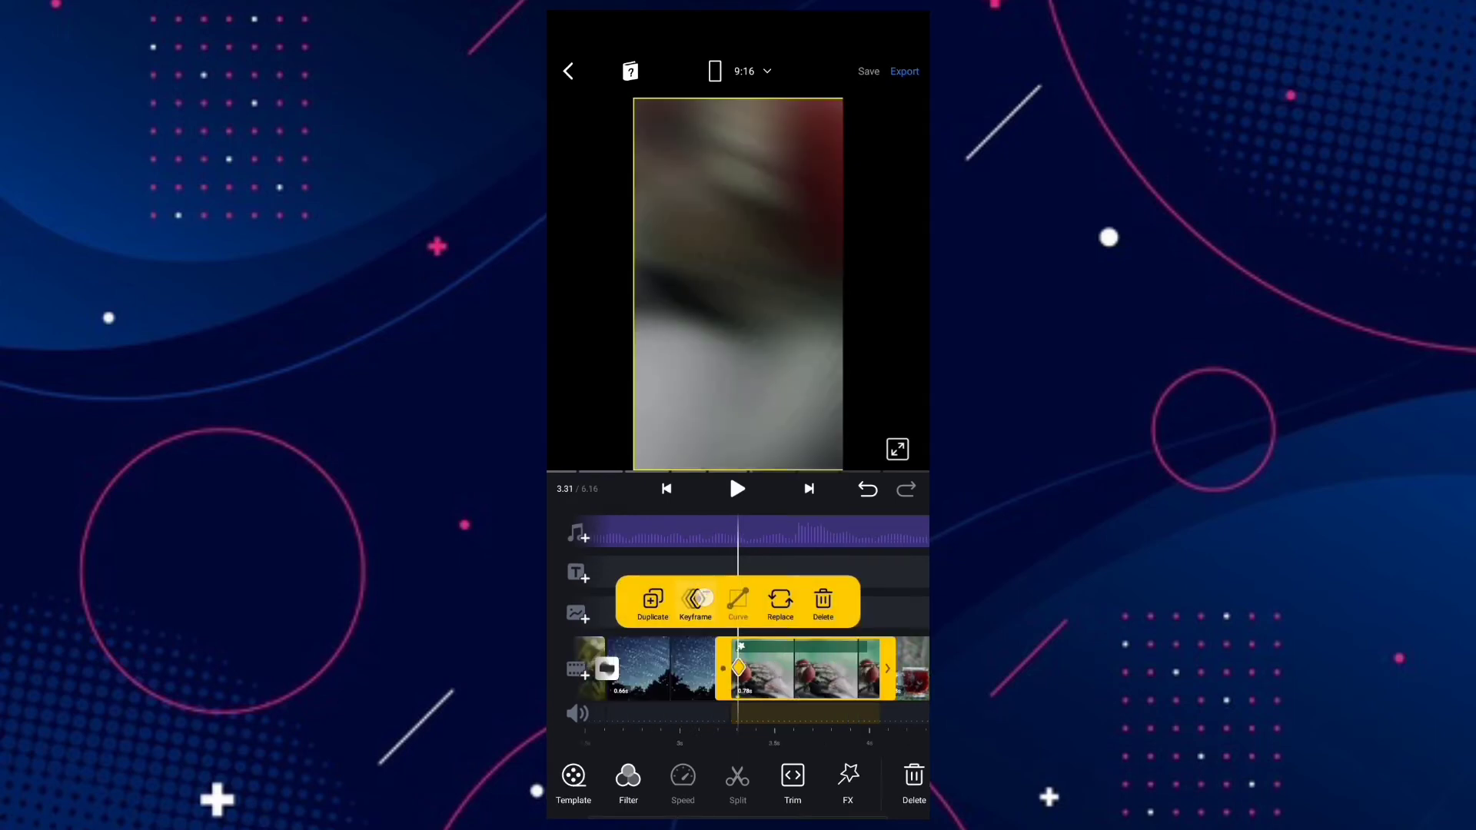
pyautogui.click(739, 600)
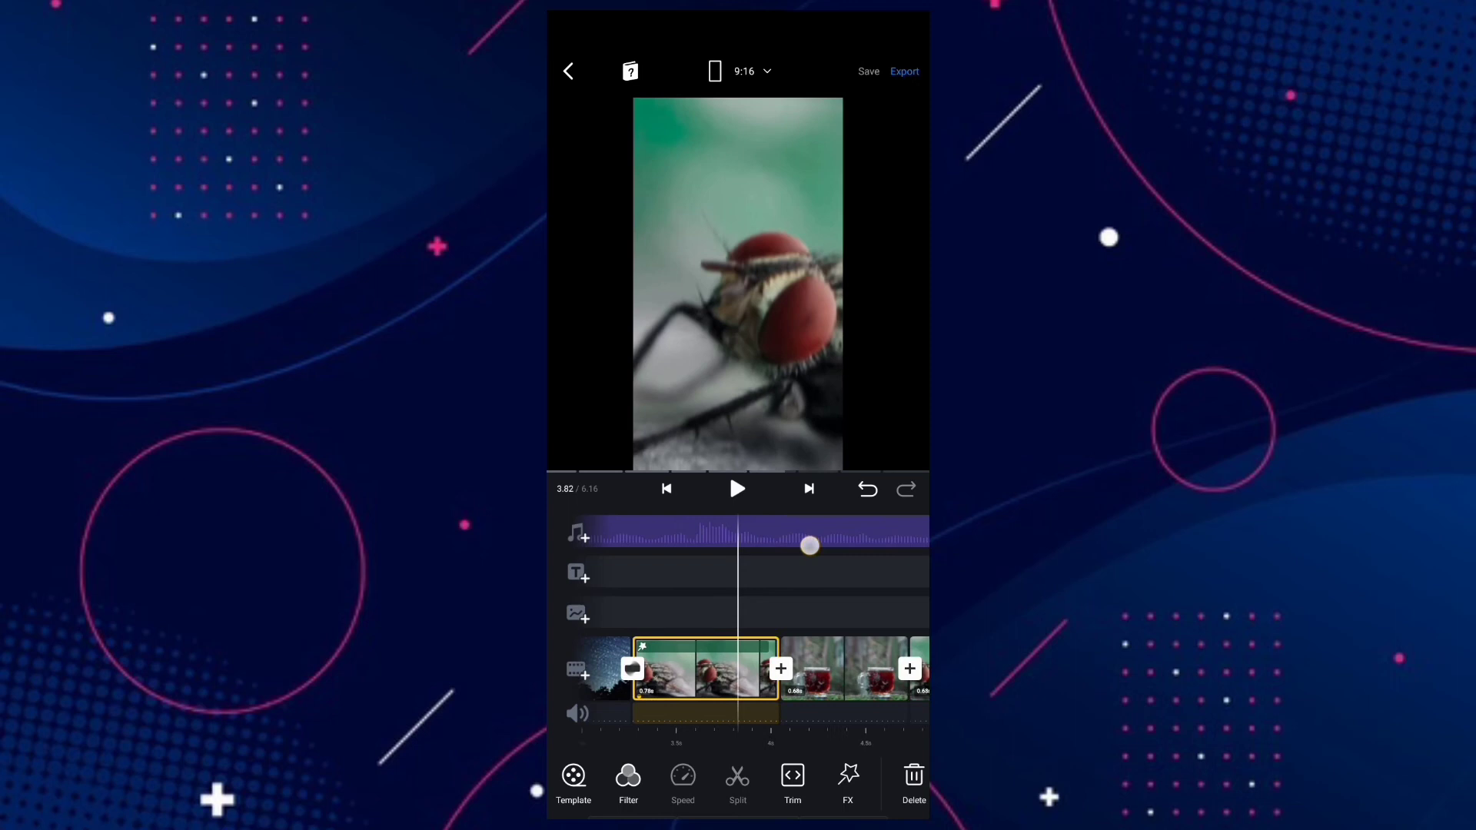
pyautogui.click(675, 670)
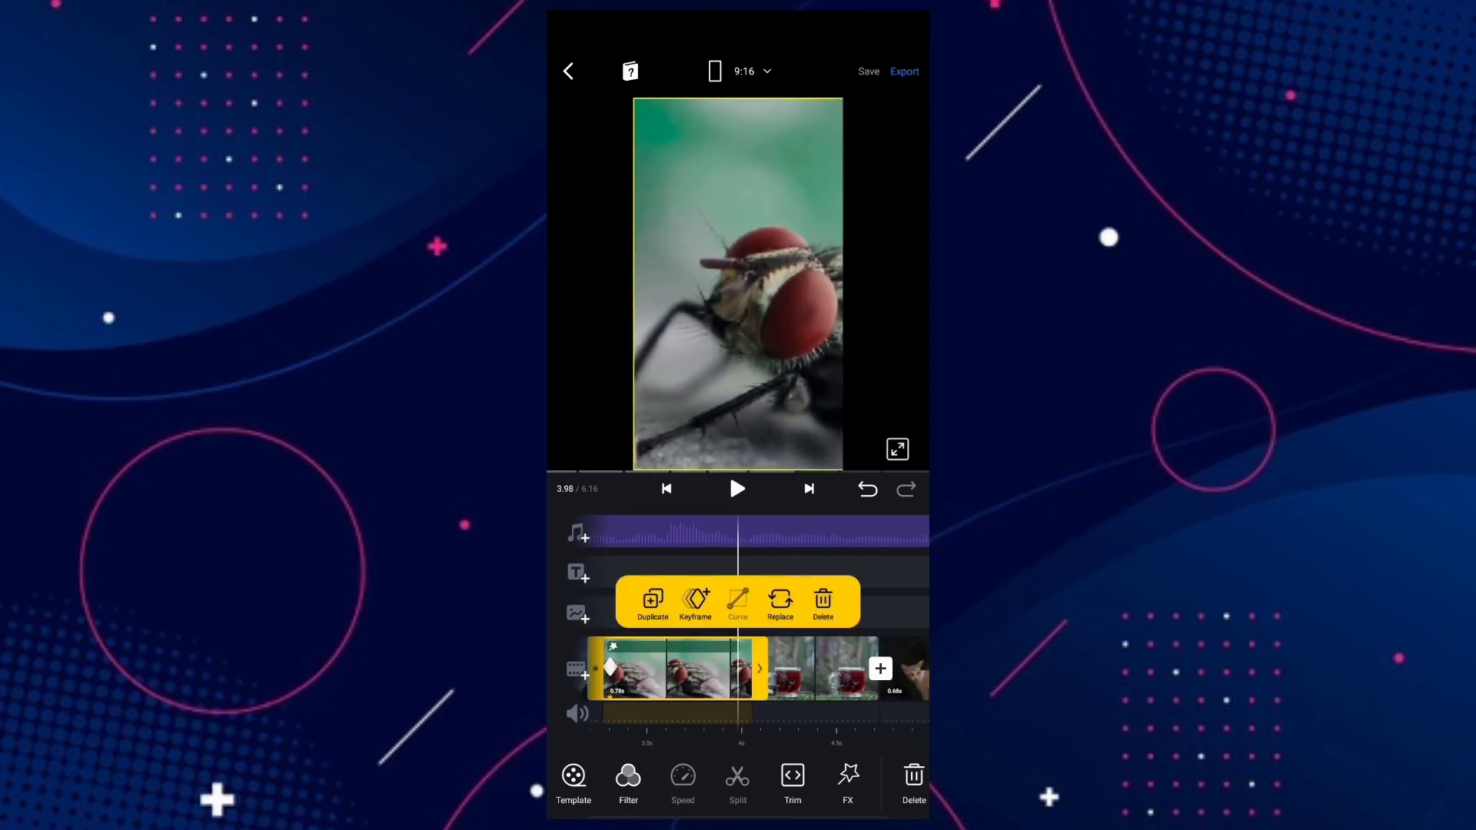
pyautogui.click(695, 600)
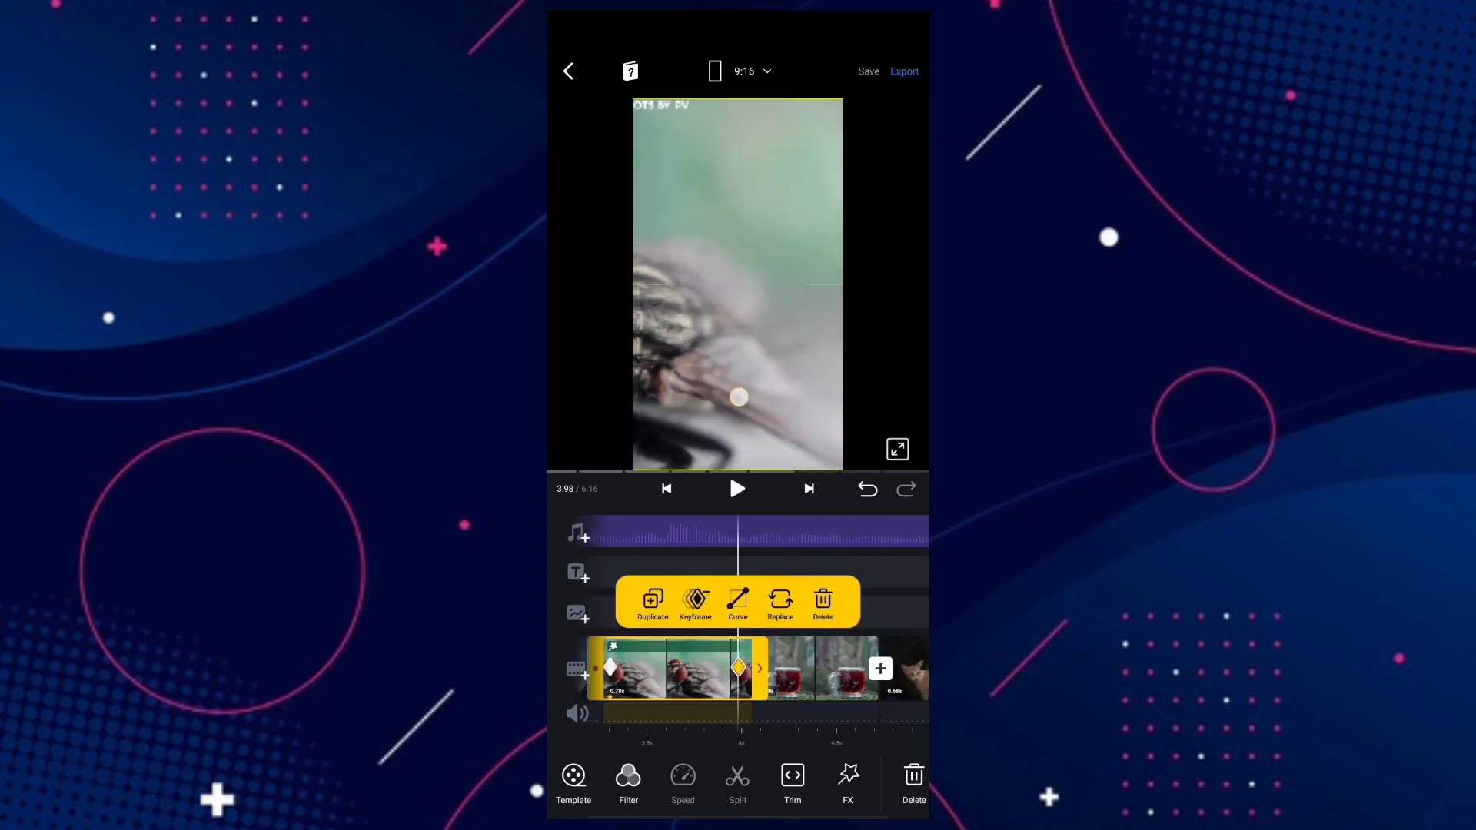
pyautogui.moveTo(830, 406); pyautogui.dragTo(765, 405)
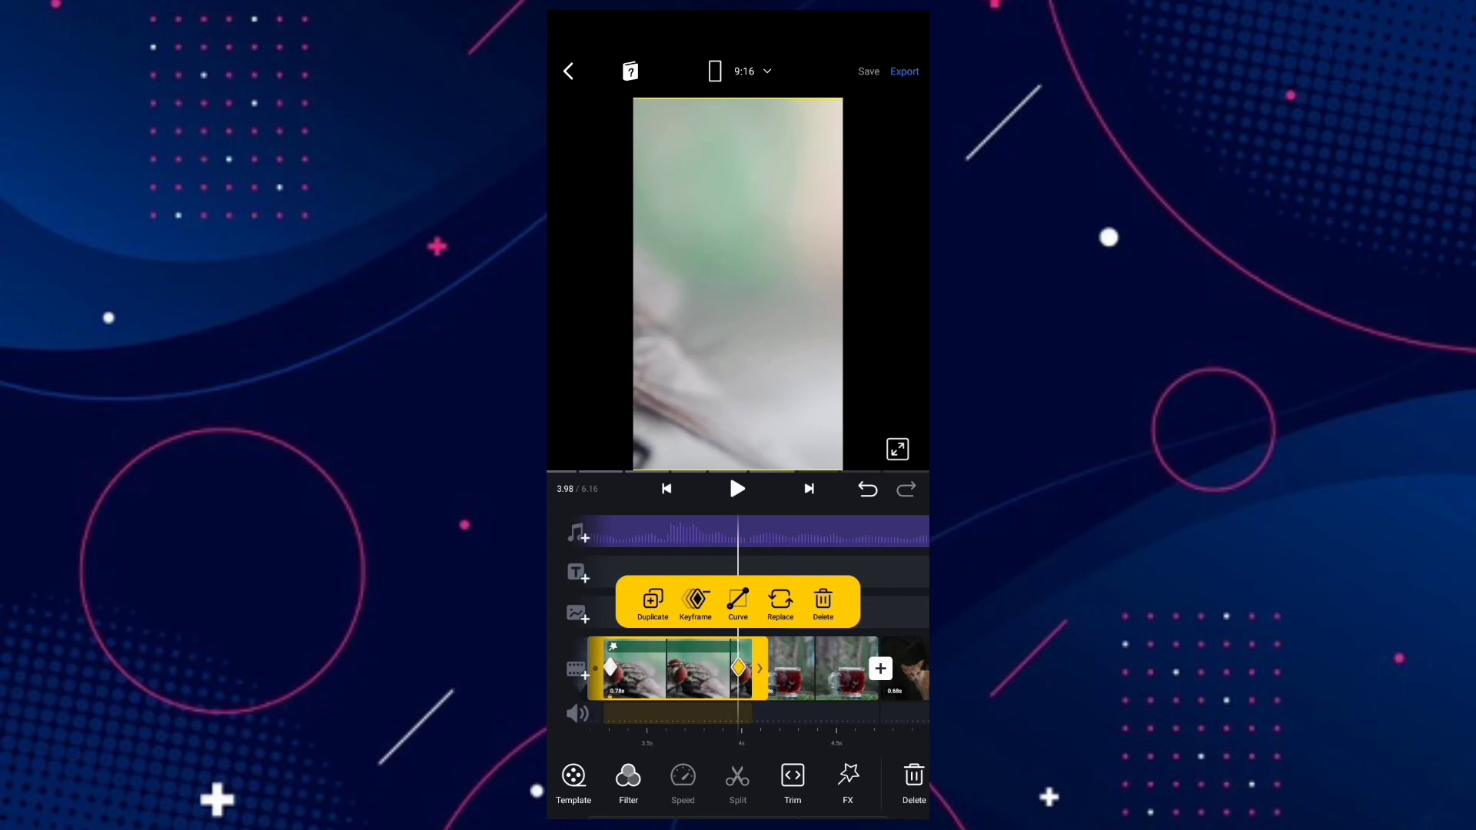
pyautogui.click(807, 576)
pyautogui.moveTo(813, 580); pyautogui.dragTo(765, 589)
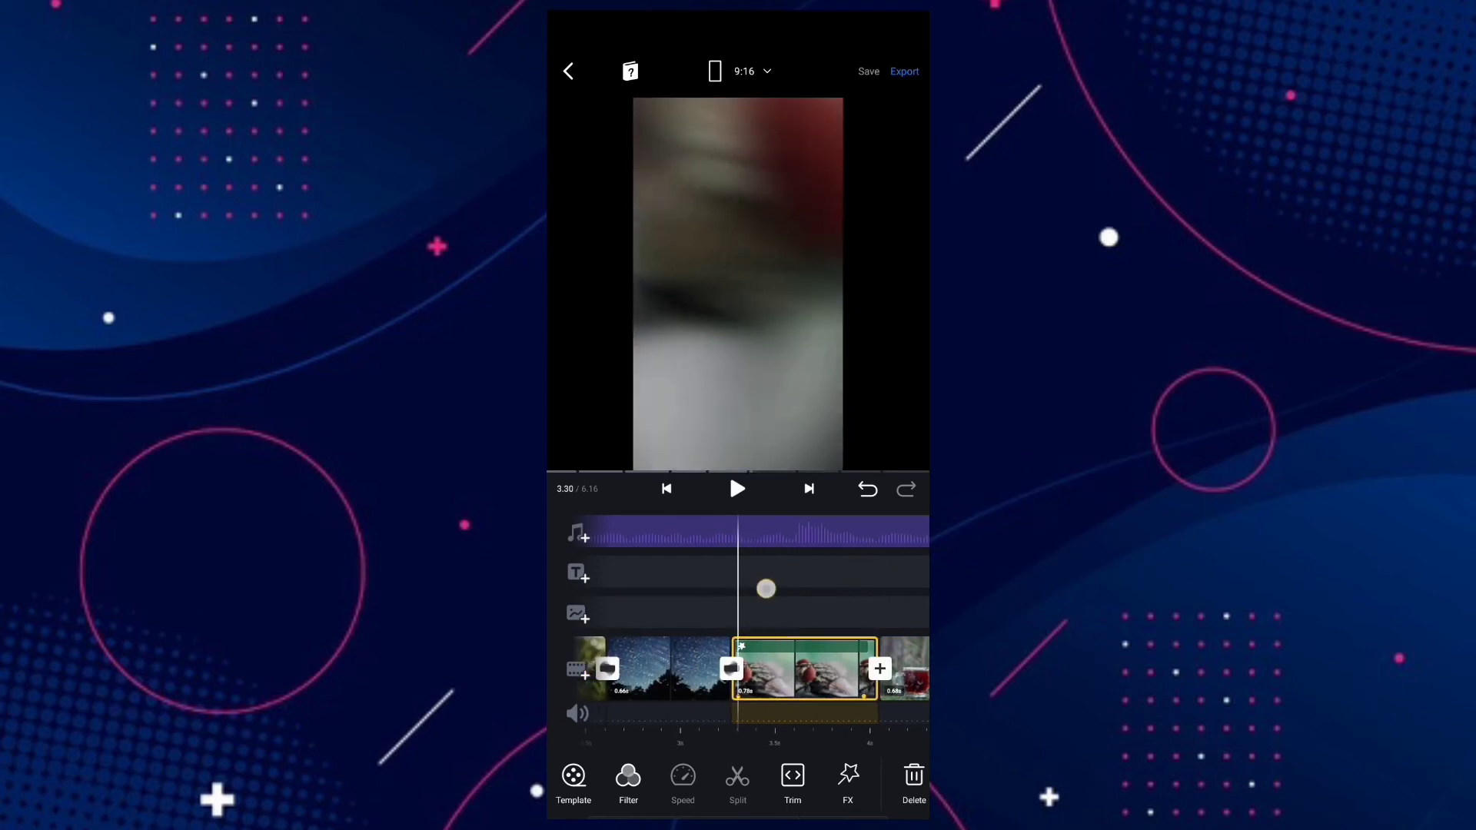
pyautogui.click(736, 489)
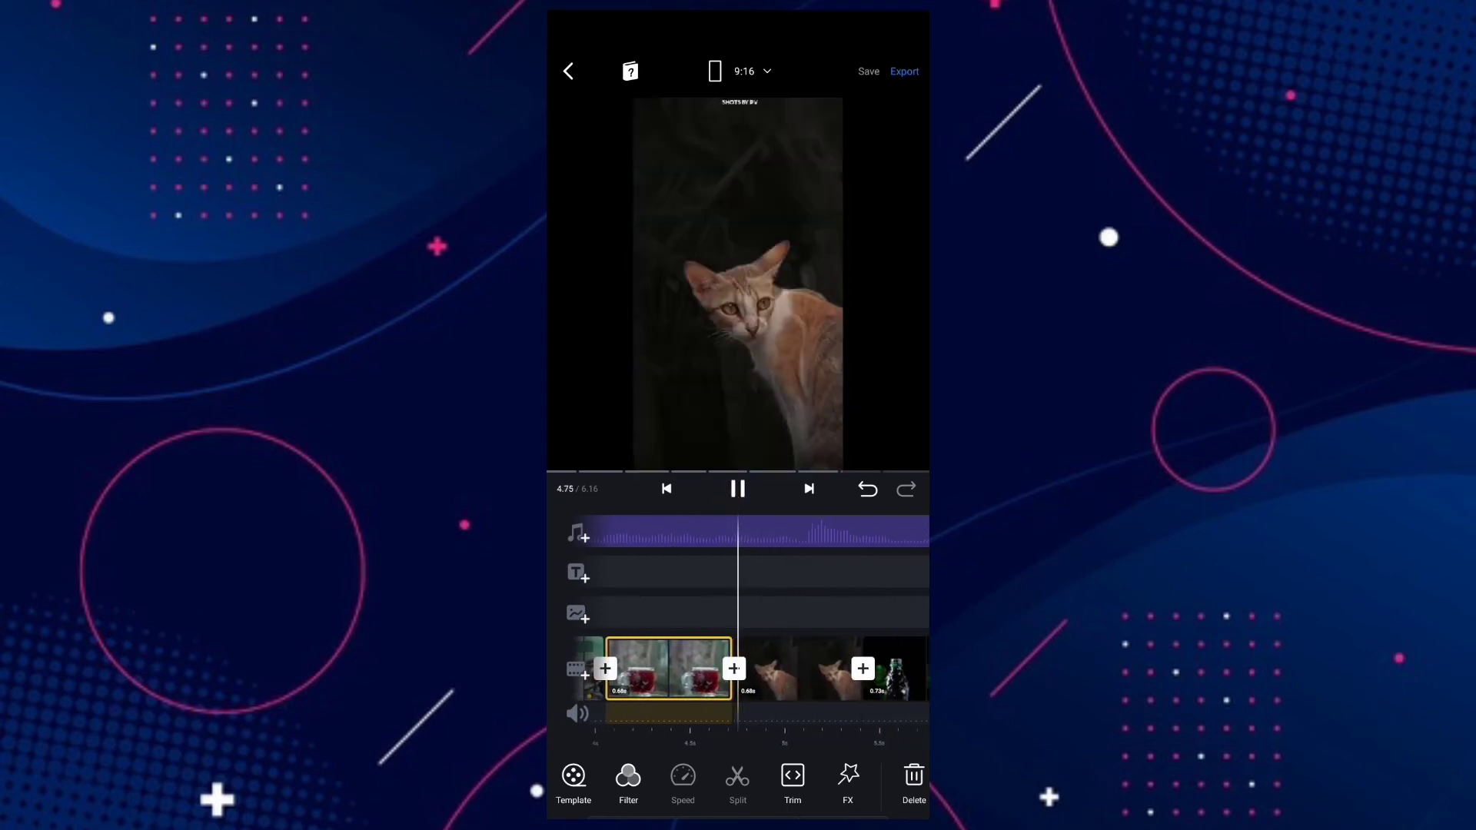
# Step: Add Black fades before and after the tea-glass clip and at the cat clip boundary
pyautogui.moveTo(744, 569); pyautogui.dragTo(808, 567)
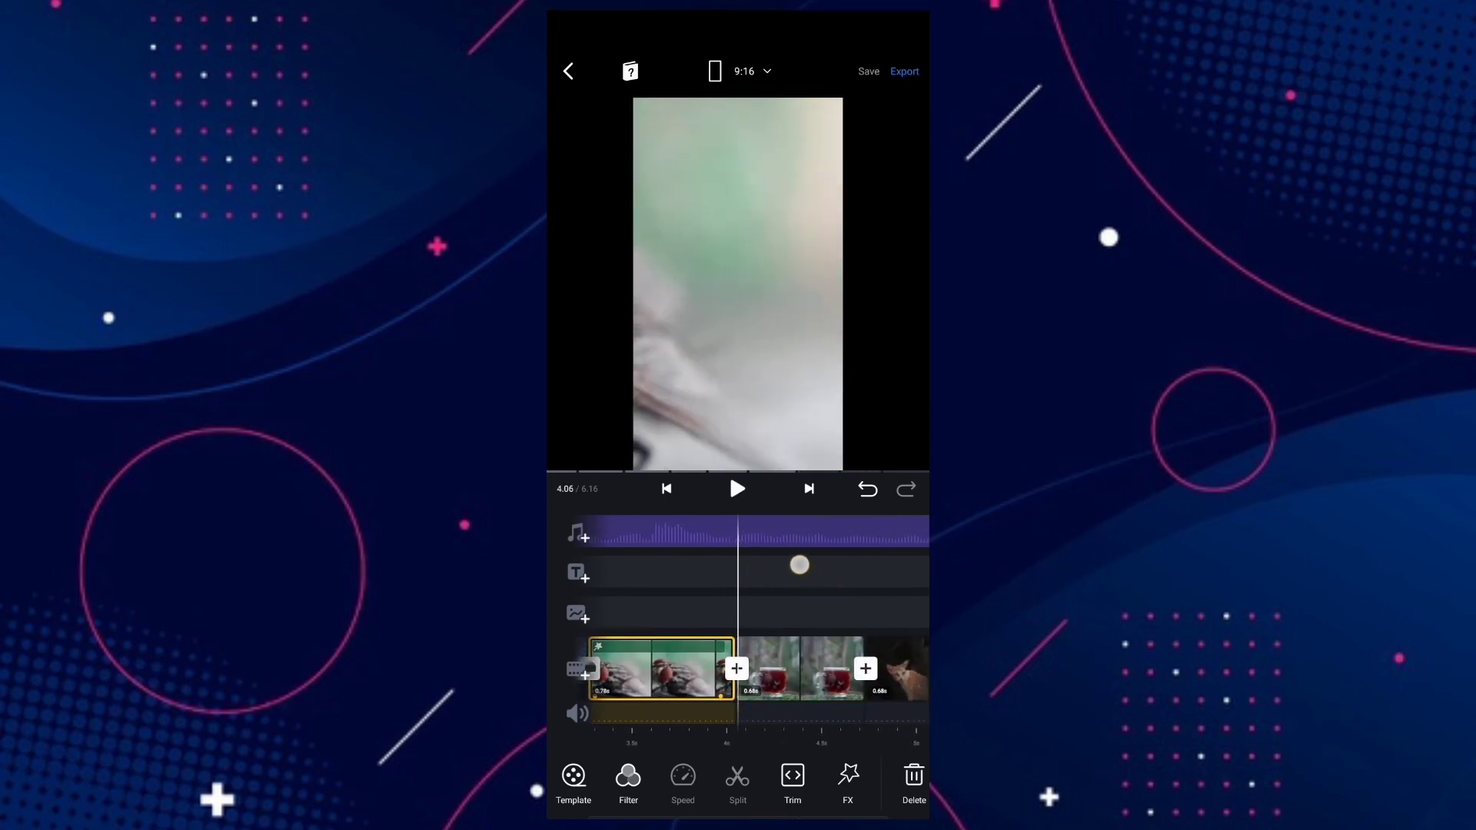
pyautogui.click(736, 669)
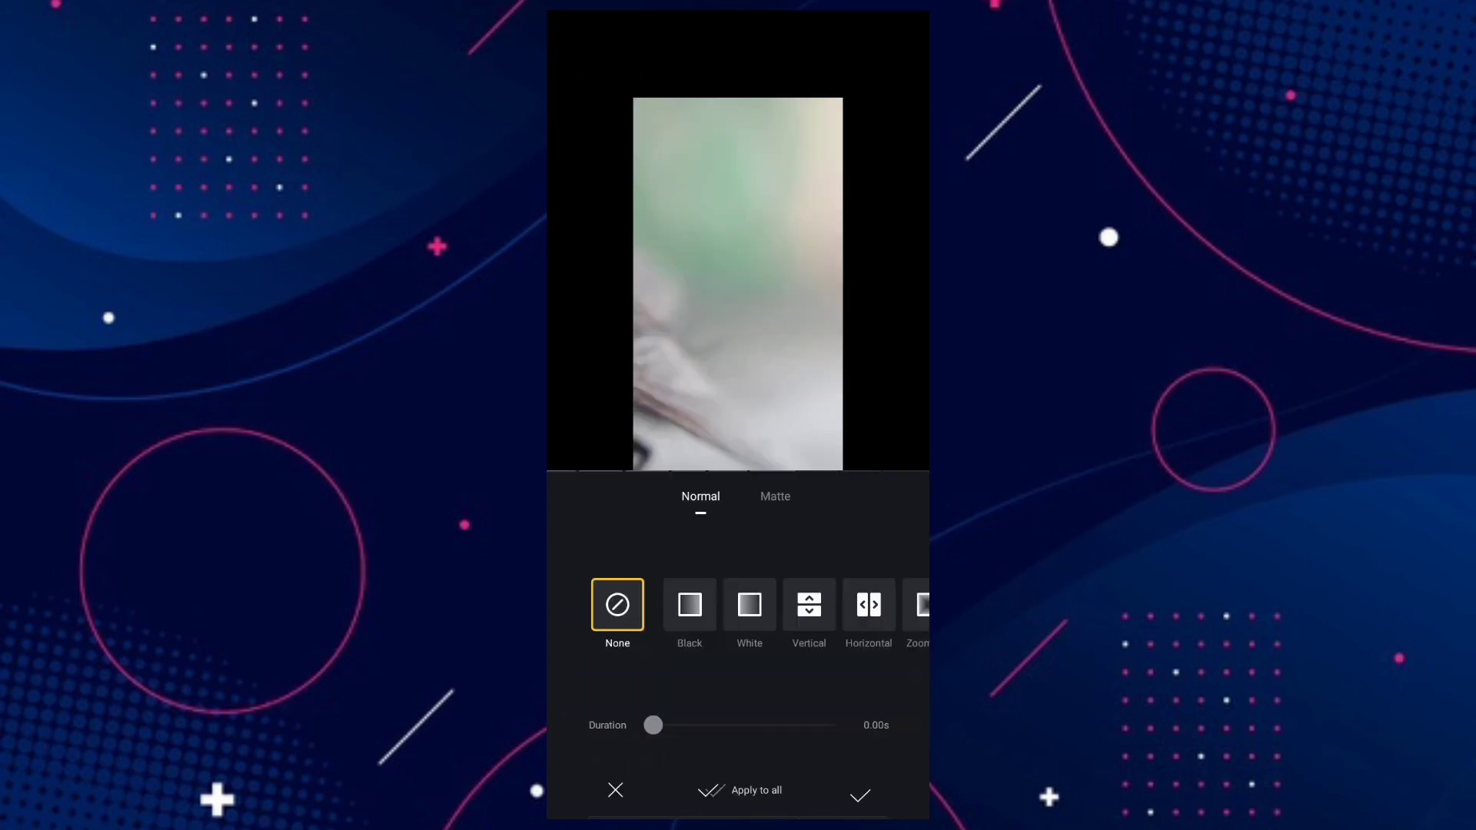
pyautogui.click(689, 606)
pyautogui.click(861, 794)
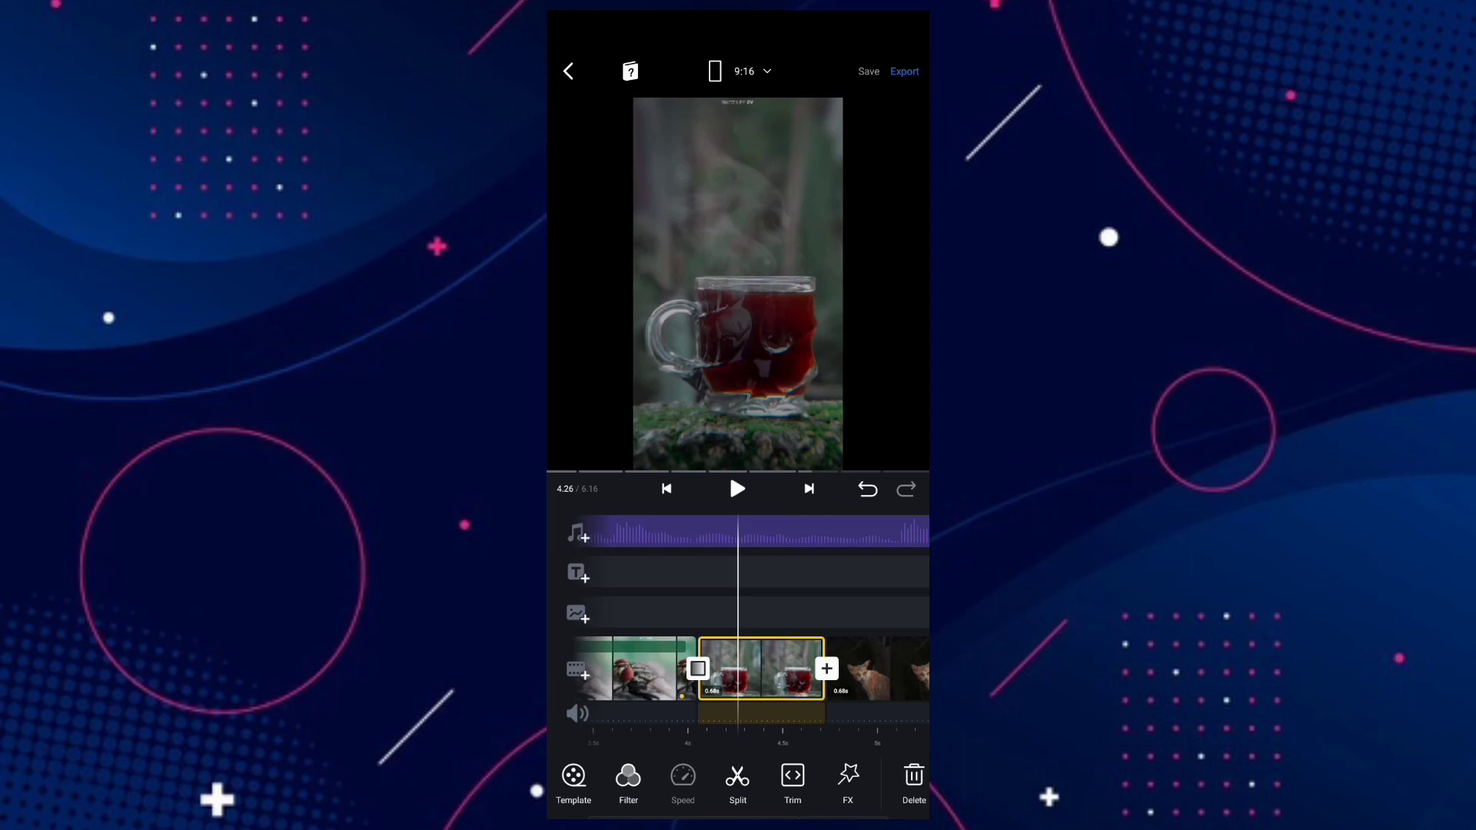
pyautogui.click(826, 669)
pyautogui.click(690, 606)
pyautogui.click(860, 794)
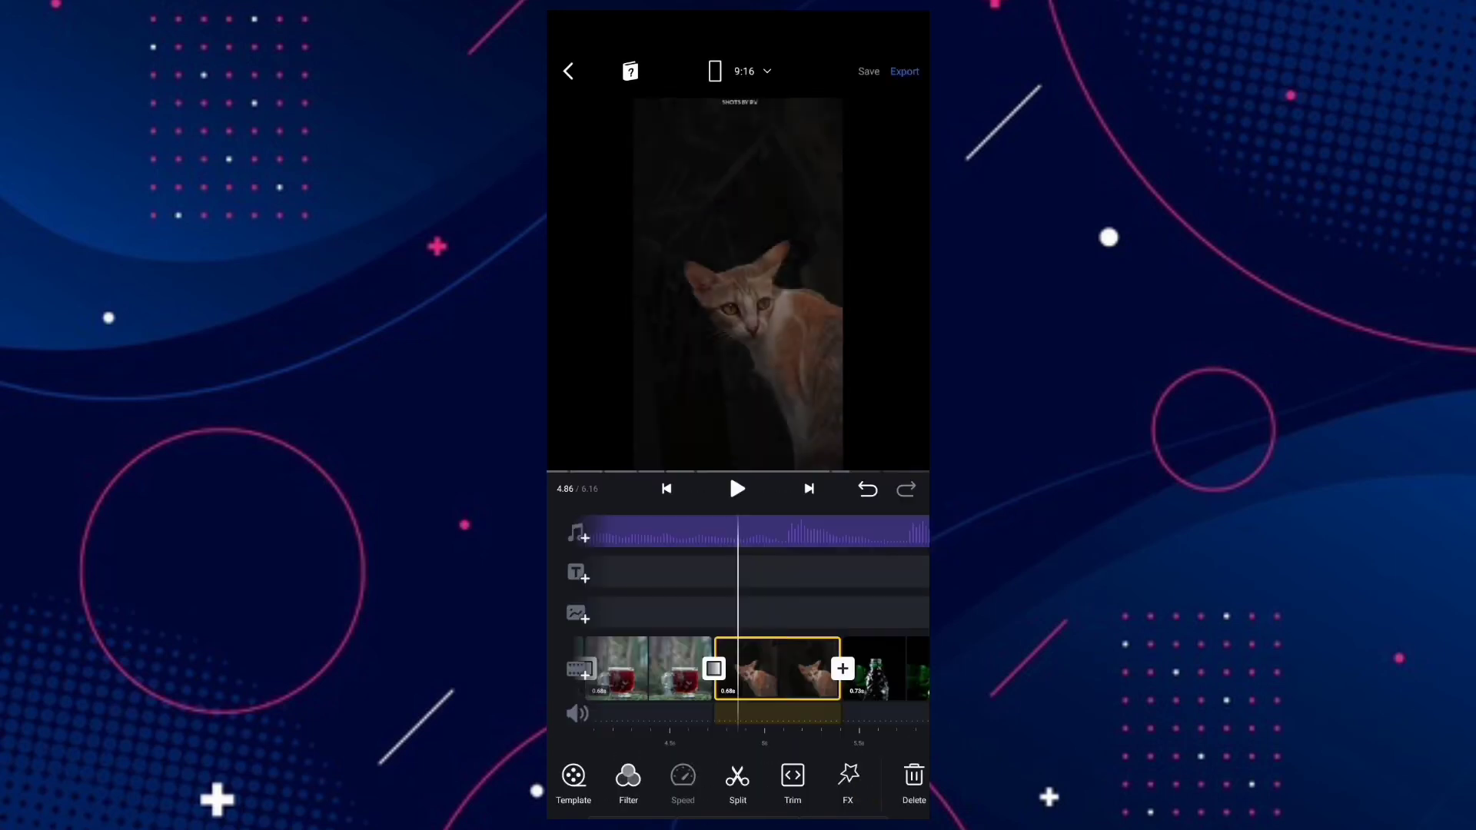
pyautogui.click(734, 669)
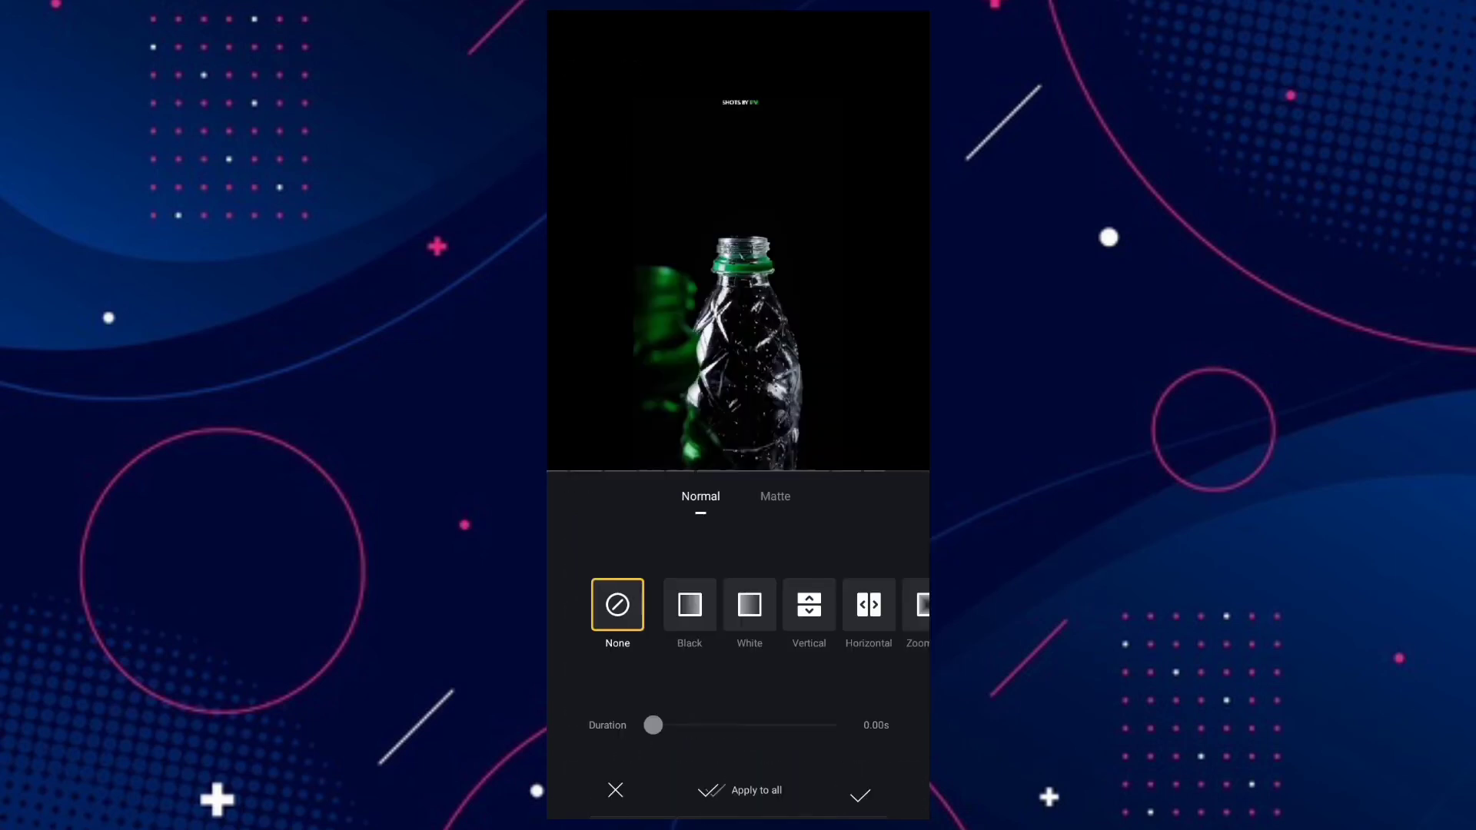
pyautogui.click(690, 606)
pyautogui.click(860, 795)
pyautogui.moveTo(692, 670); pyautogui.dragTo(784, 669)
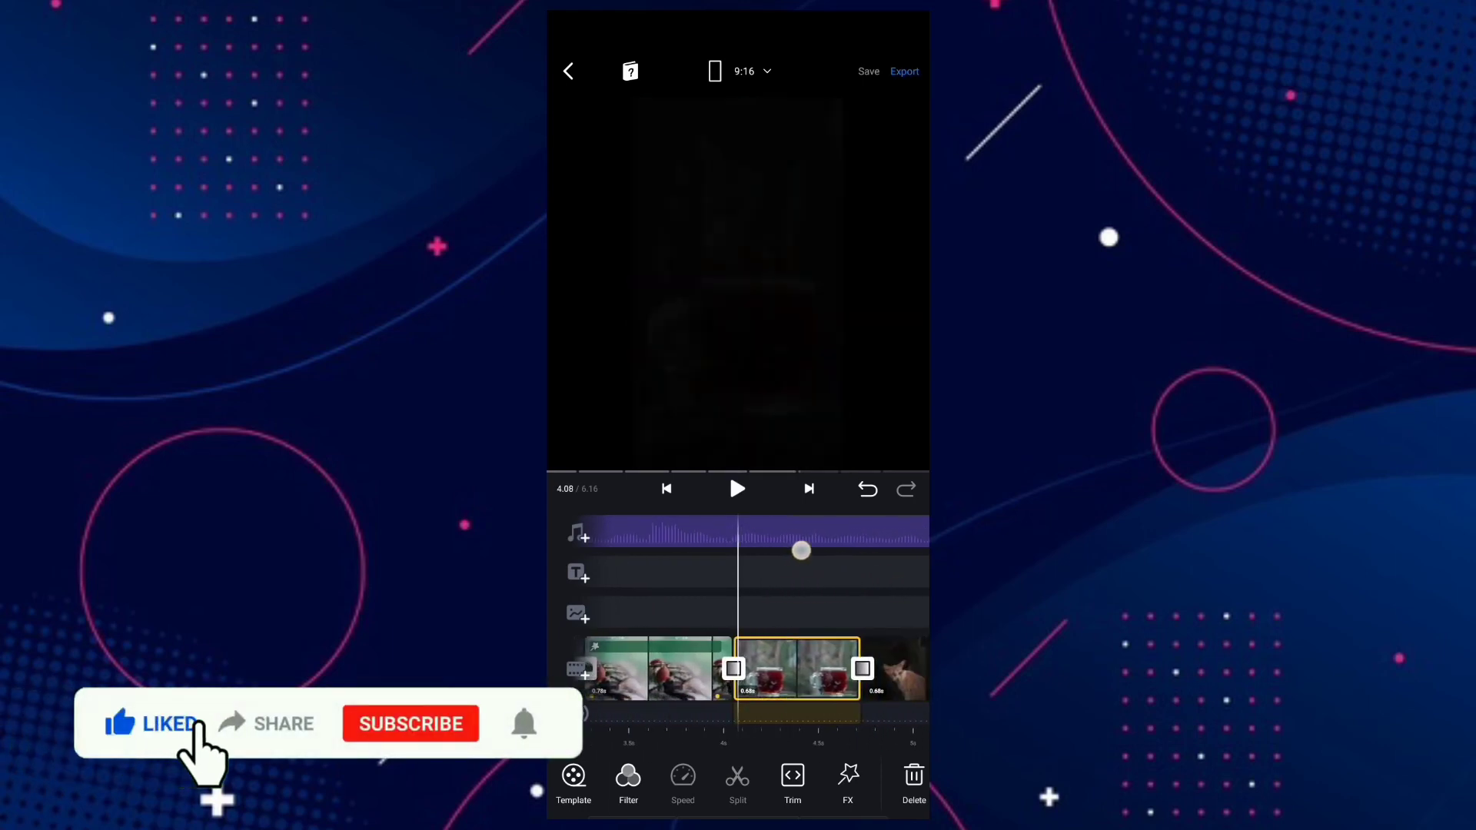
# Step: Apply the Jitter down FX effect to the cat clip
pyautogui.click(847, 785)
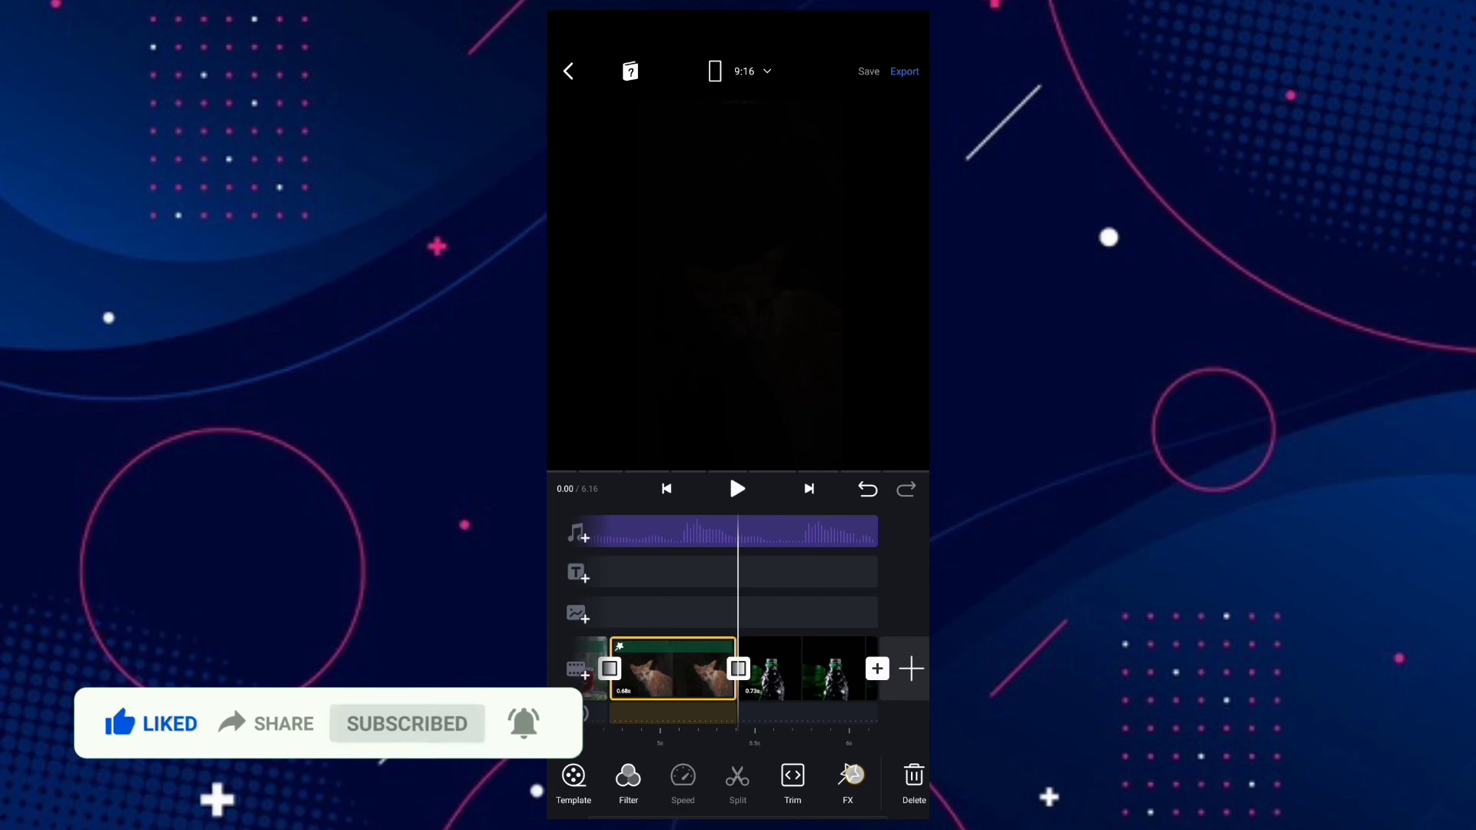
pyautogui.click(850, 775)
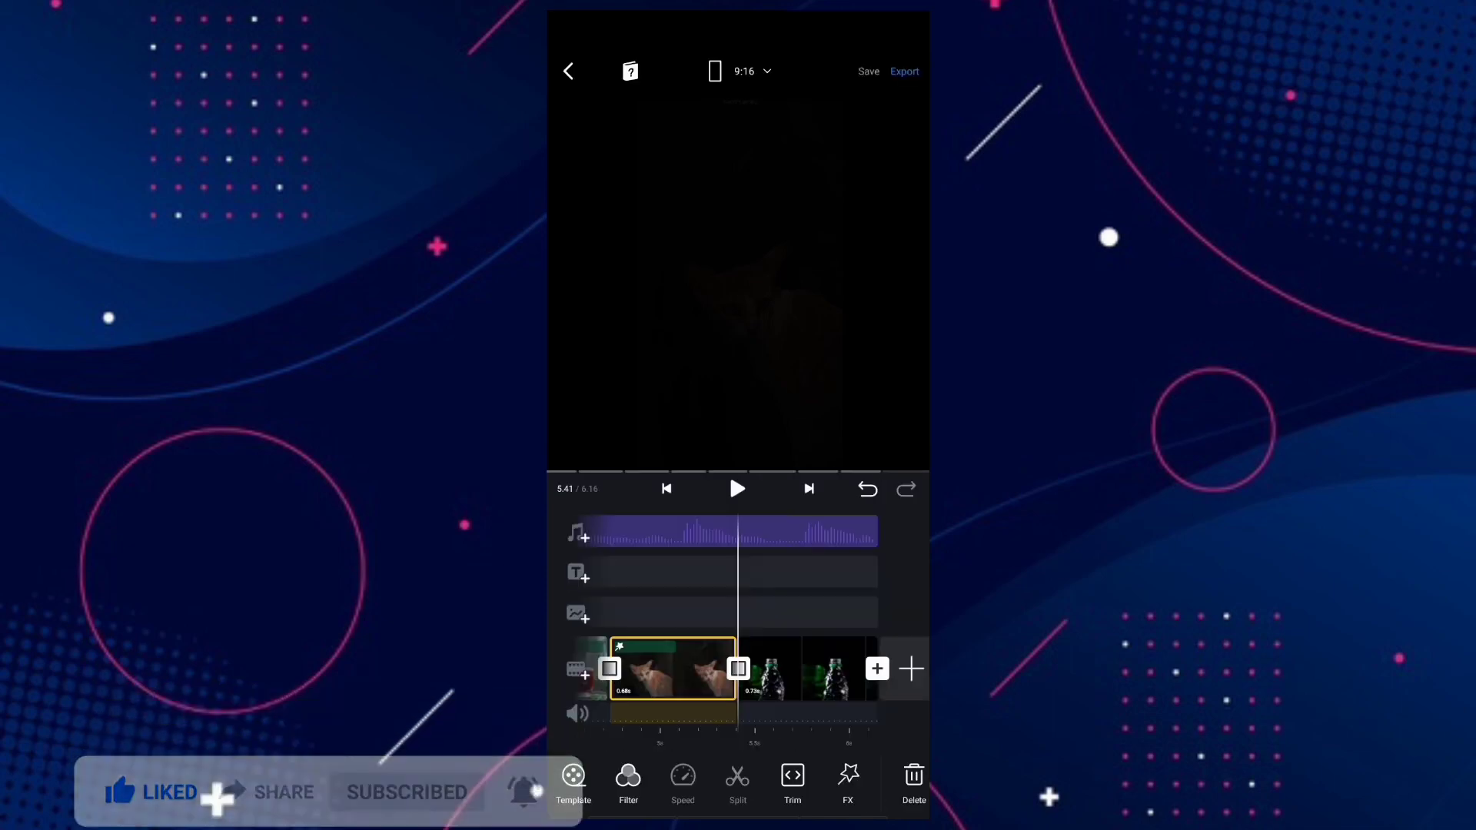